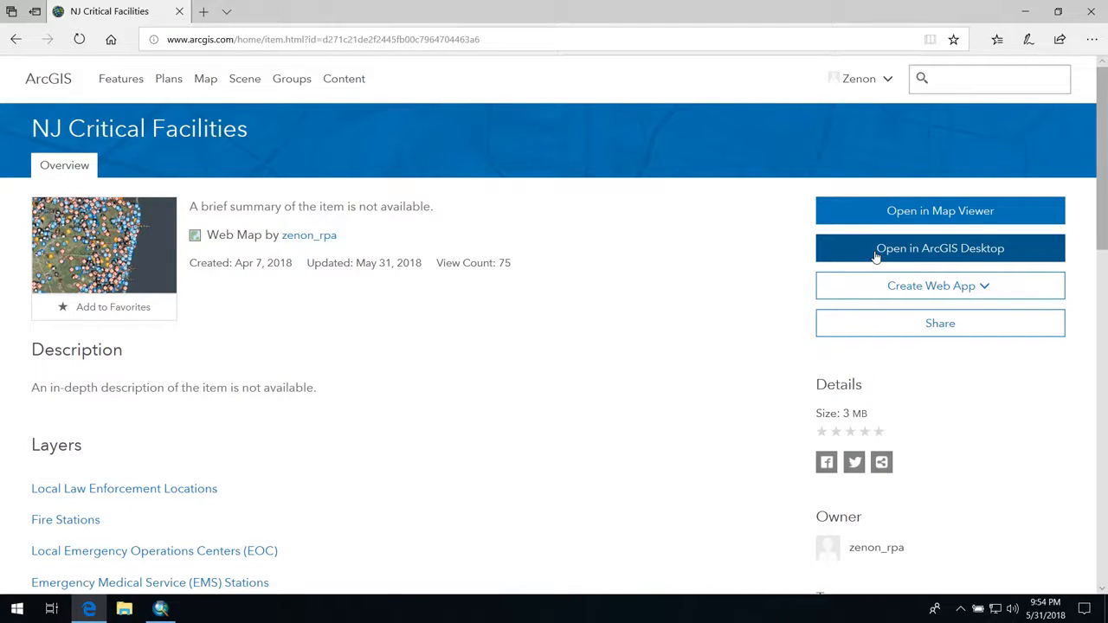
Step: Open the NJ Critical Facilities web map in ArcGIS Desktop and switch to ArcMap
click(876, 256)
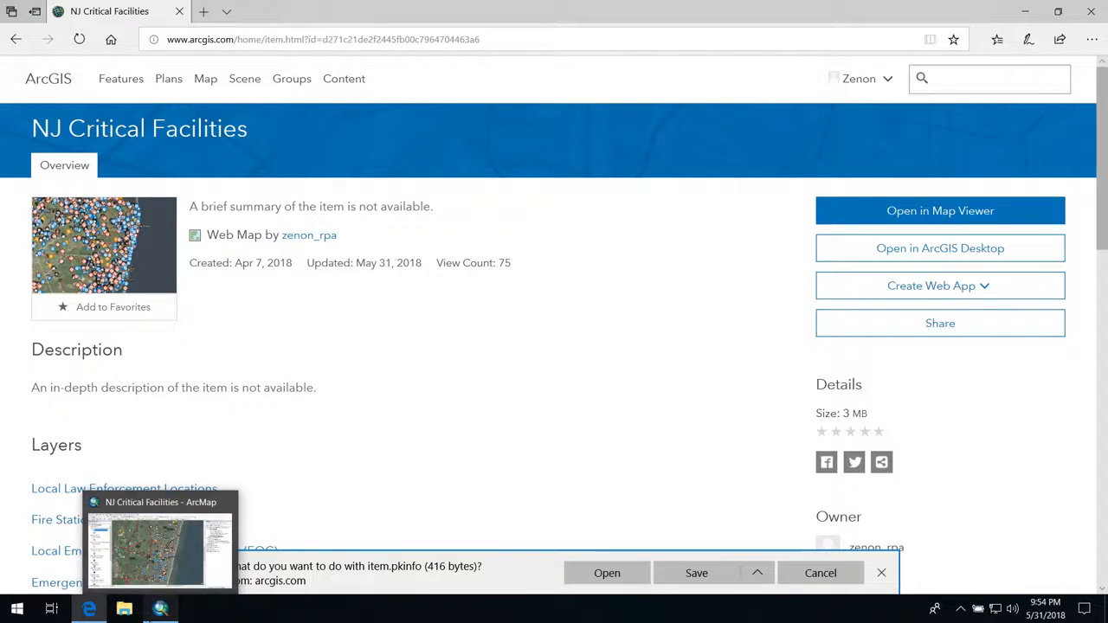
click(160, 609)
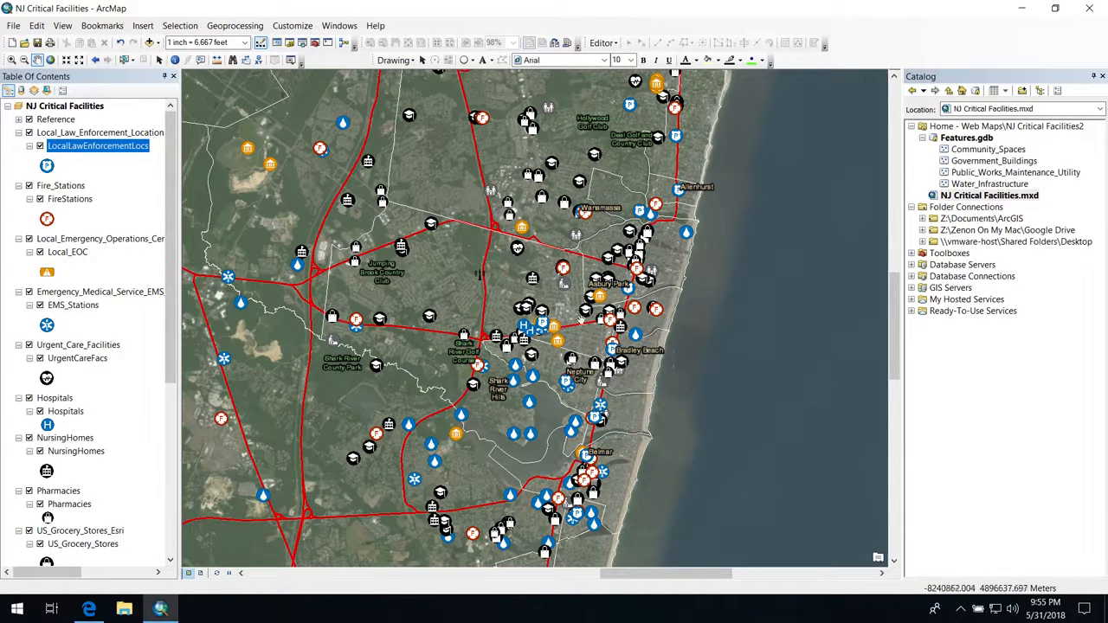
Step: Identify the hospital at Jersey Shore University Med Ctr and the government building beside the Neptune Twp label, closing the results after viewing
scroll(541, 322, up, 1)
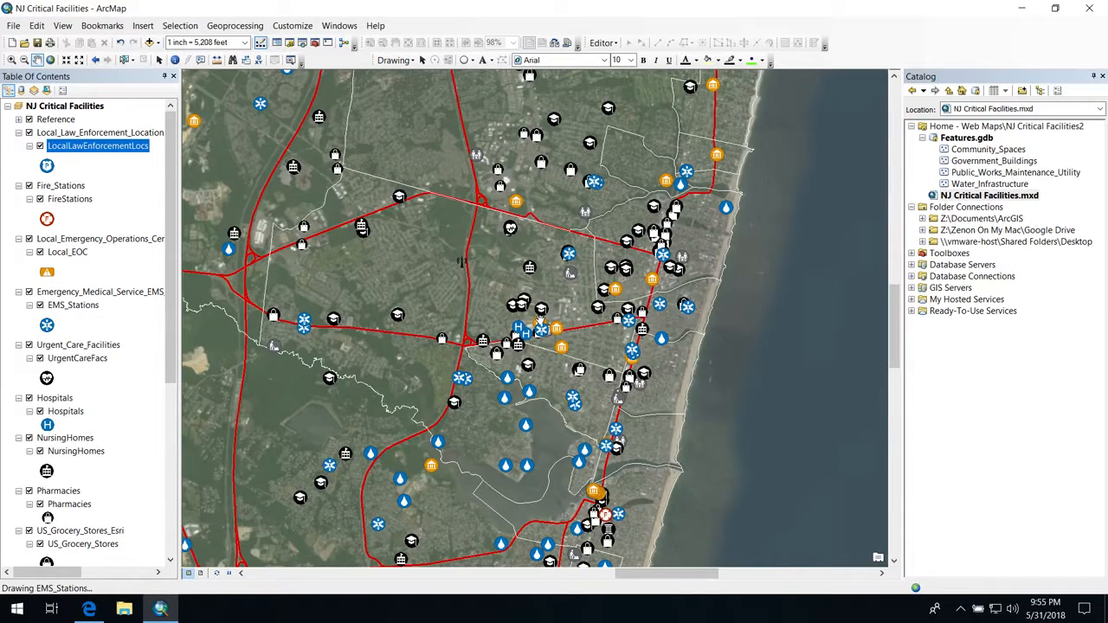
scroll(539, 319, up, 1)
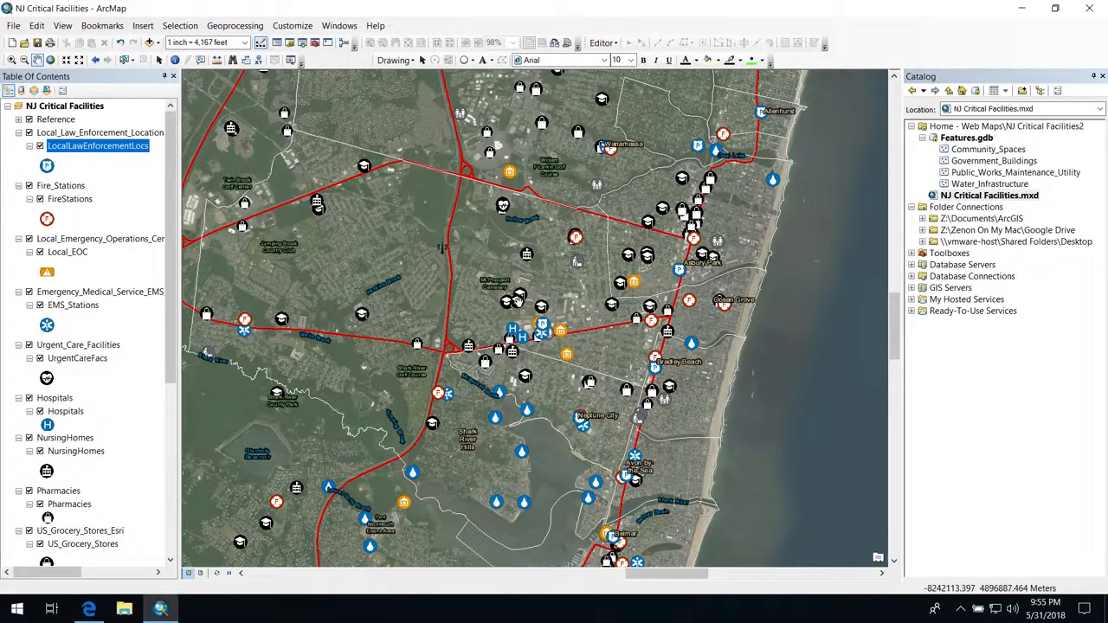
scroll(534, 323, up, 2)
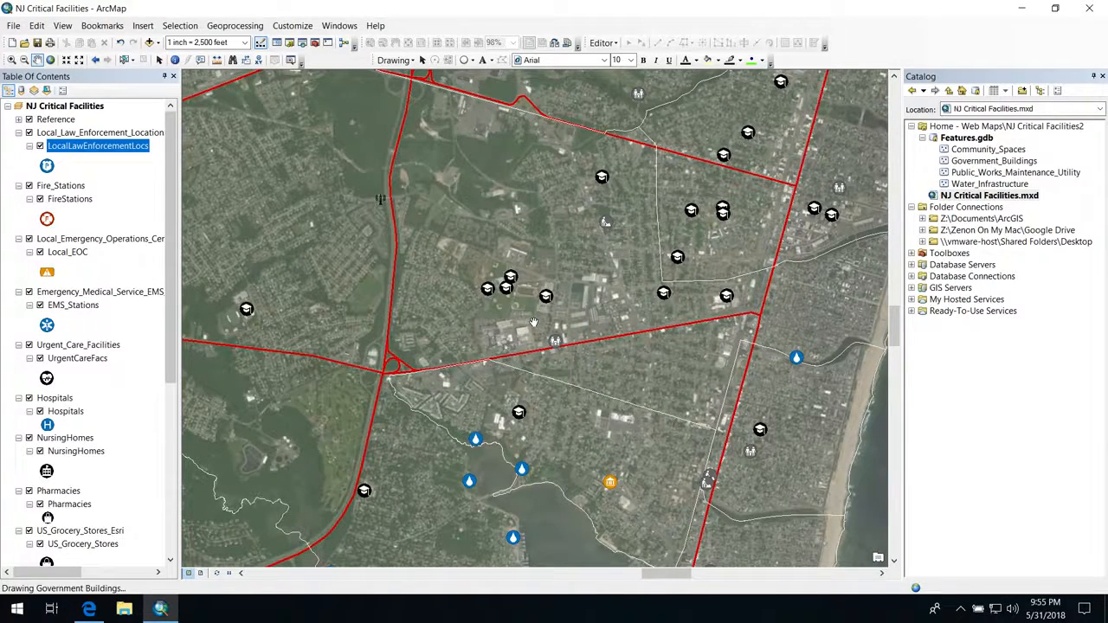
scroll(534, 323, up, 1)
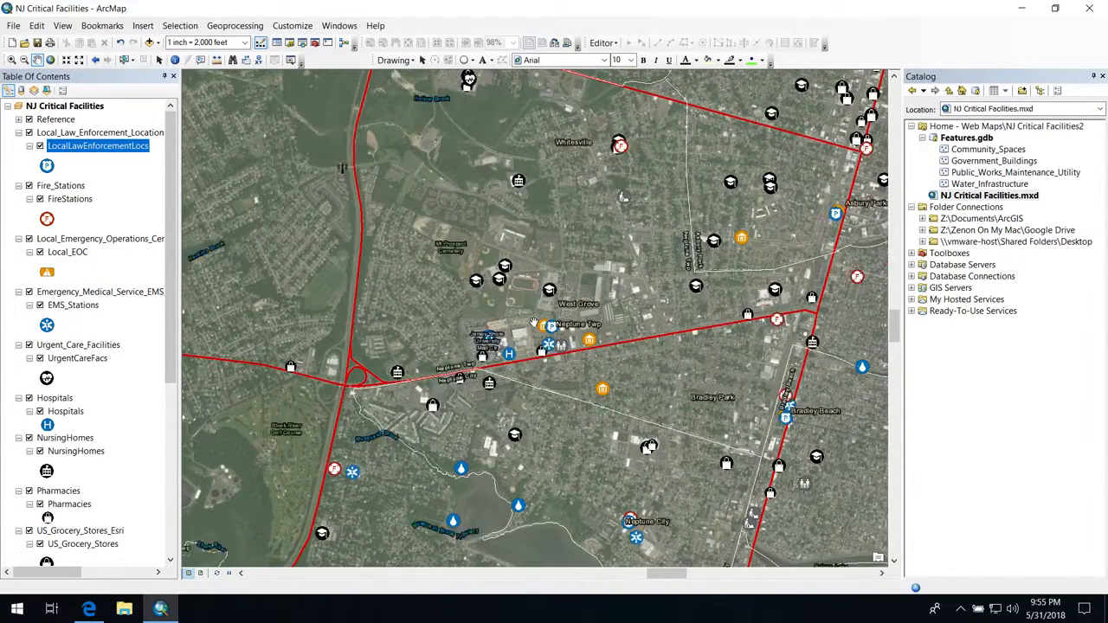
scroll(534, 322, up, 1)
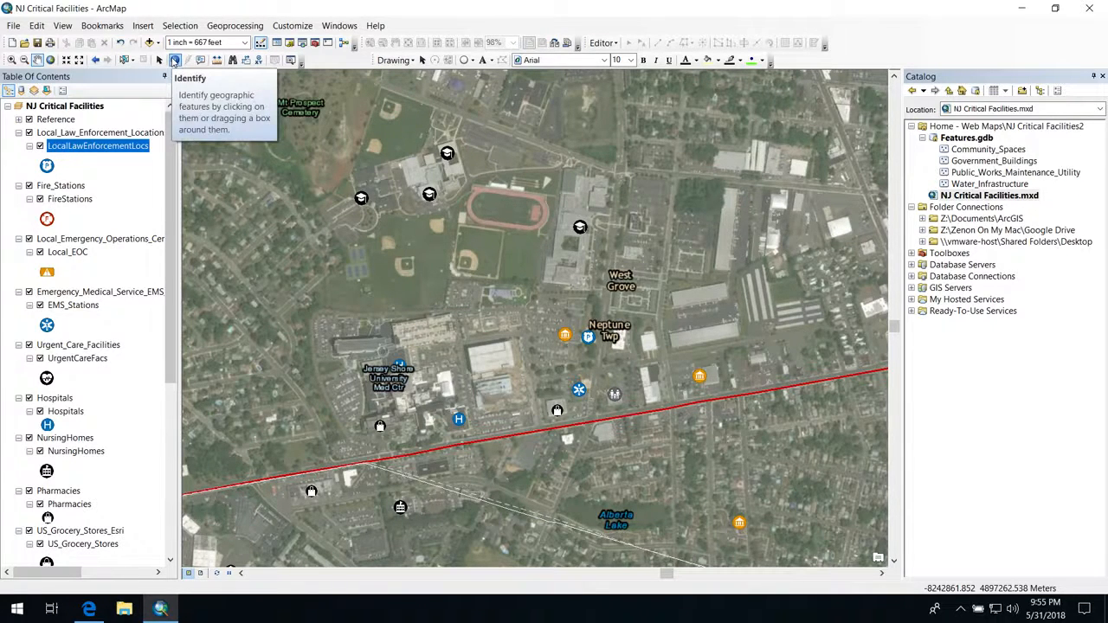
click(174, 60)
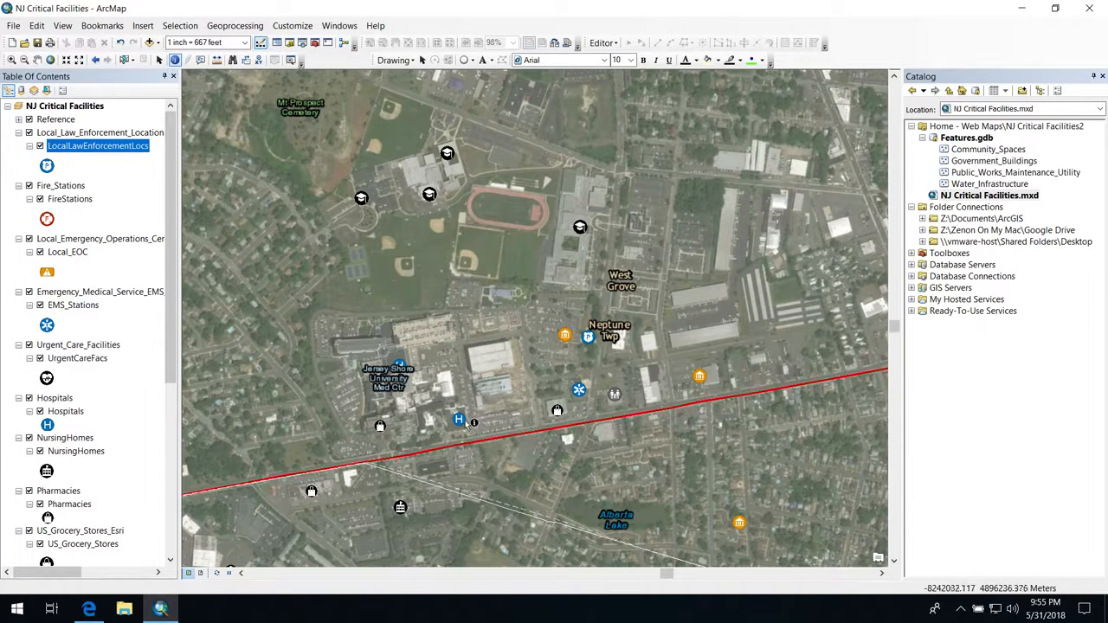
click(400, 361)
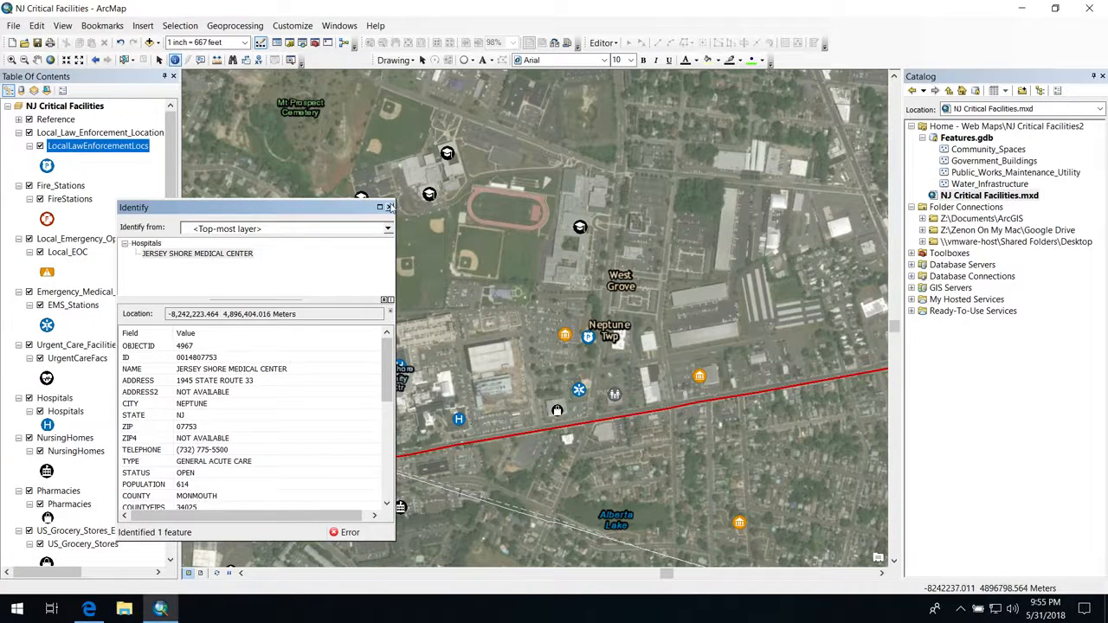
click(565, 335)
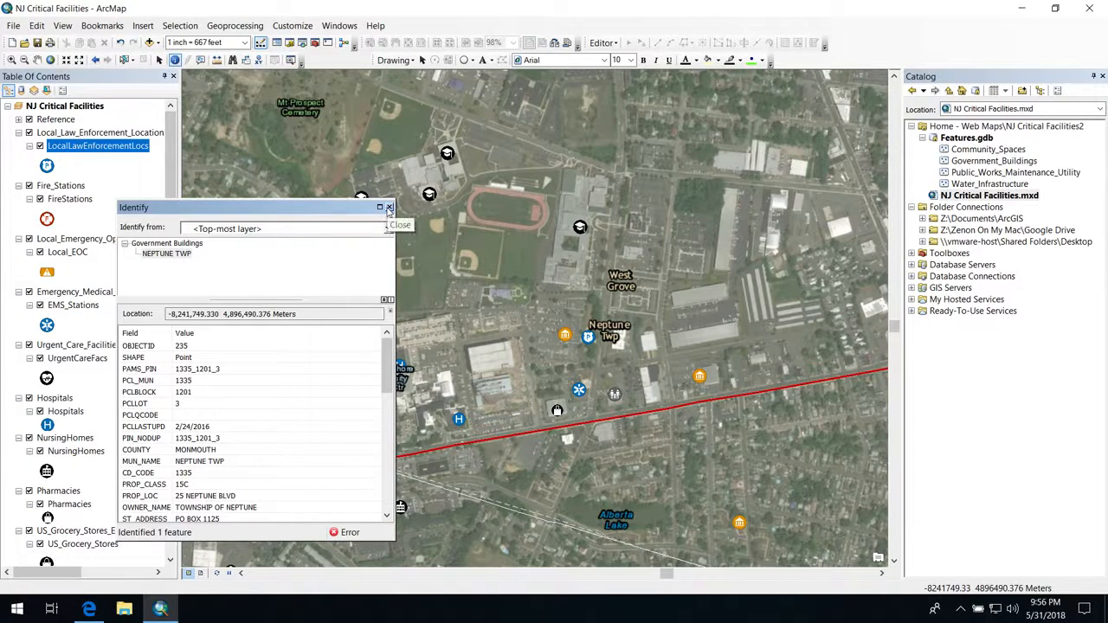
click(388, 208)
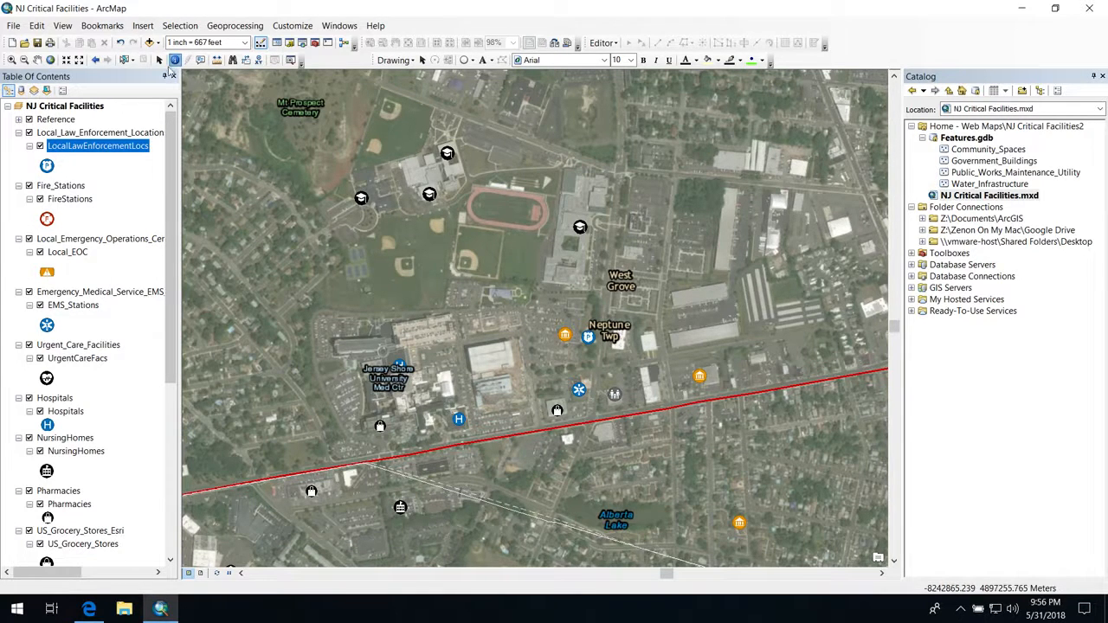
Step: Measure straight-line distance from the Jersey Shore University Med Ctr hospital marker toward the area north of West Grove
click(217, 59)
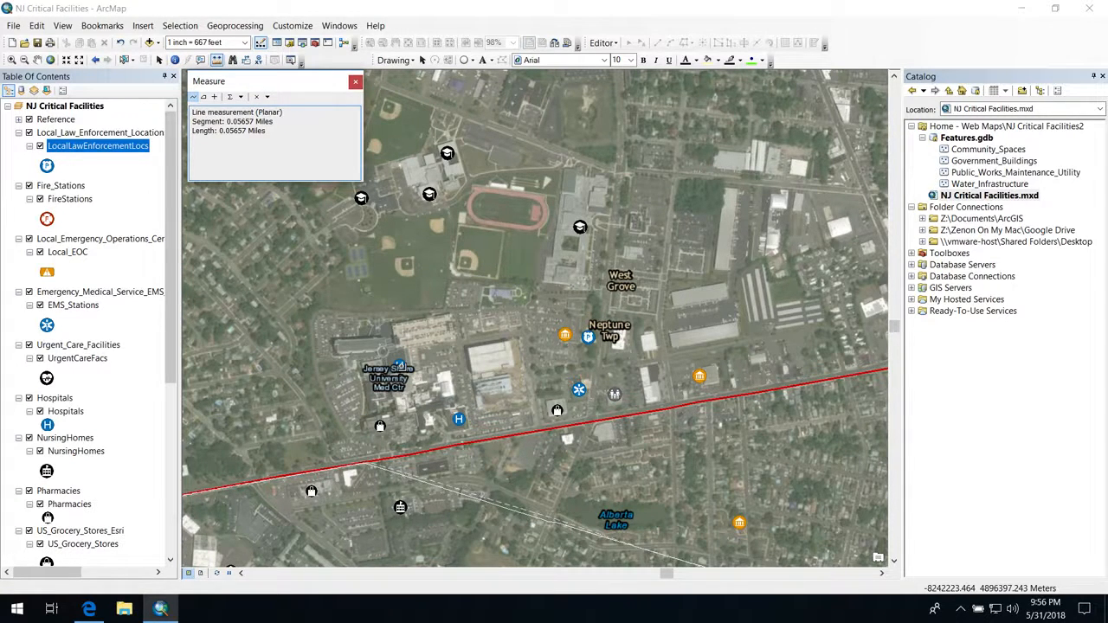
click(400, 366)
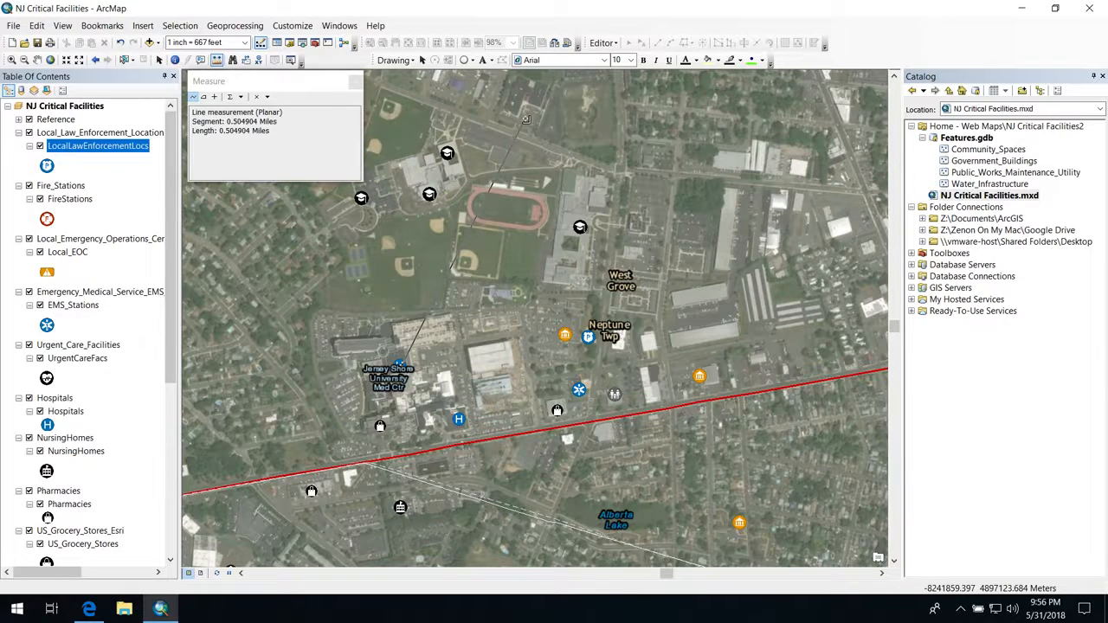
click(648, 211)
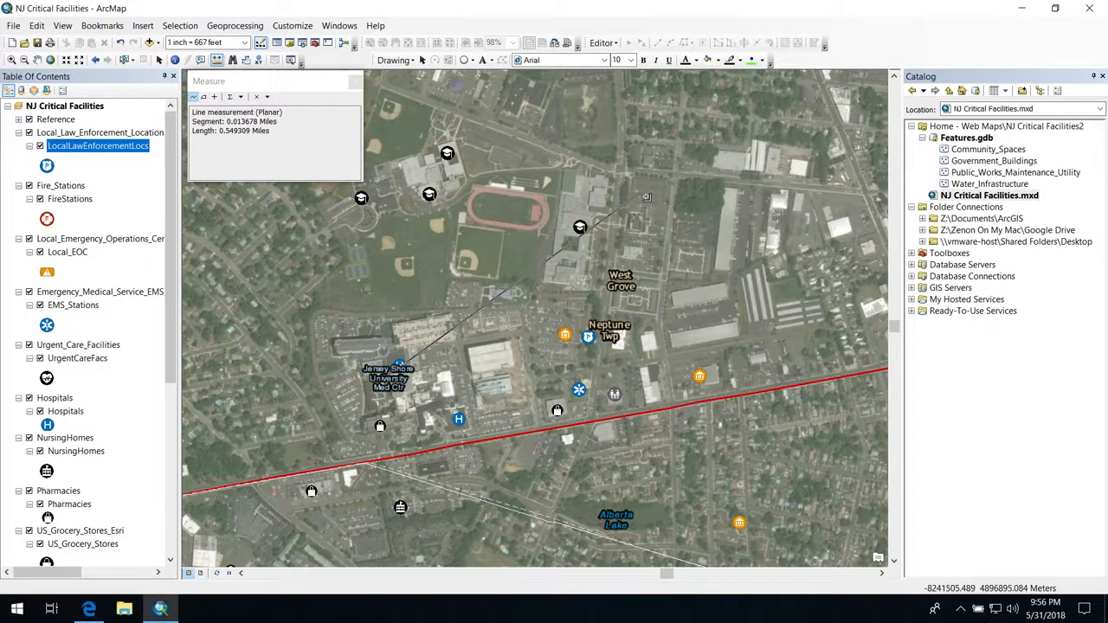
click(355, 81)
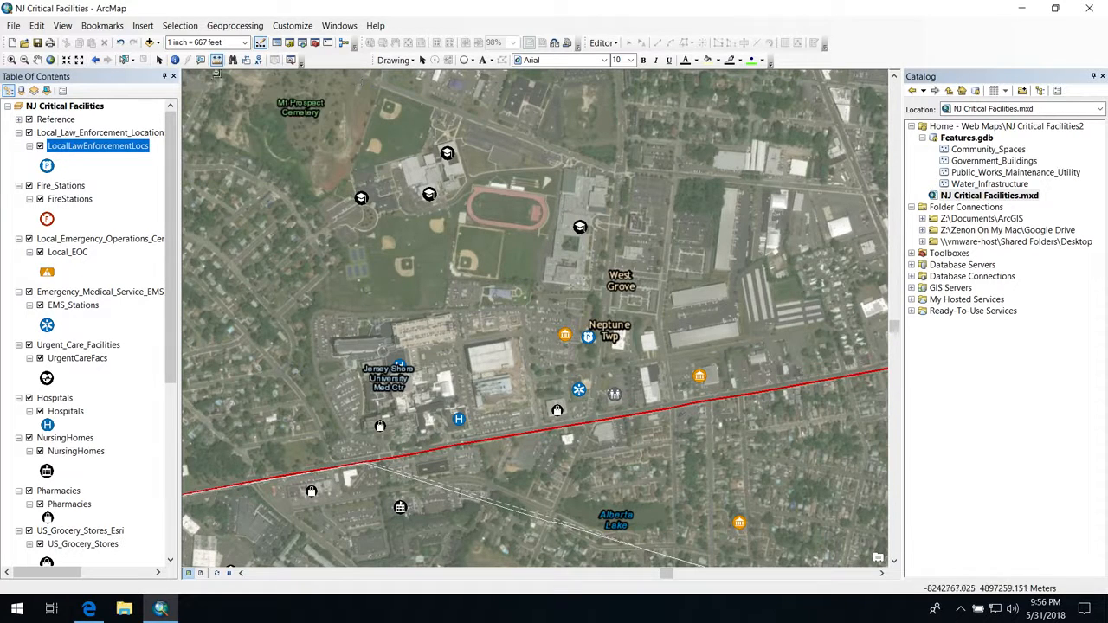
Step: Draw a circle centred on the Jersey Shore University Med Ctr hospital marker, extending just past Neptune Twp, with no fill and a black outline
click(464, 60)
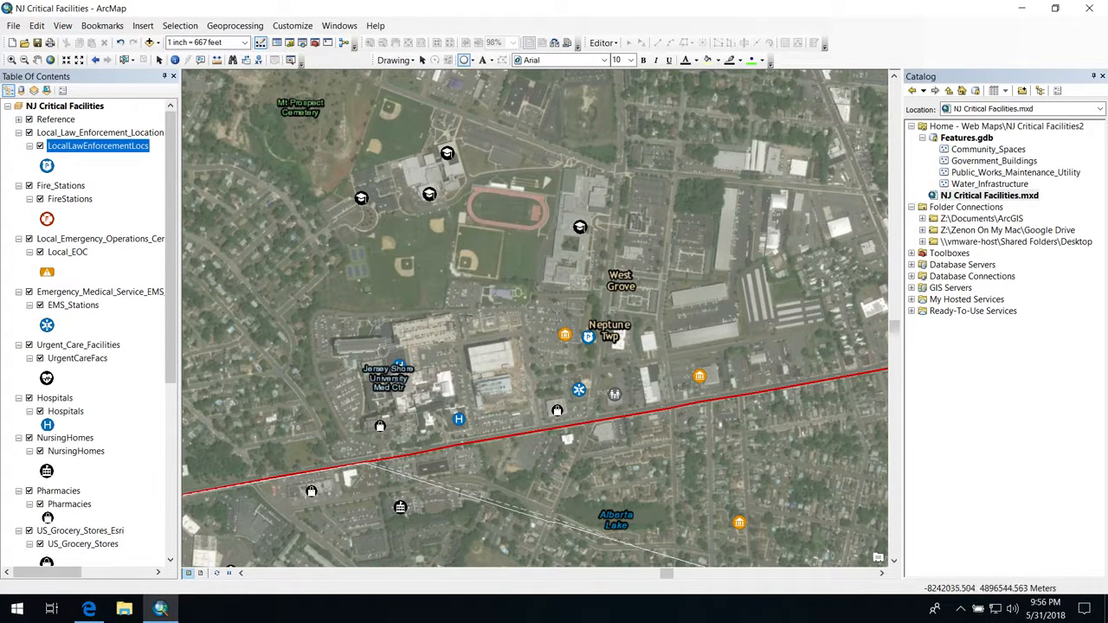
drag(398, 364, 554, 152)
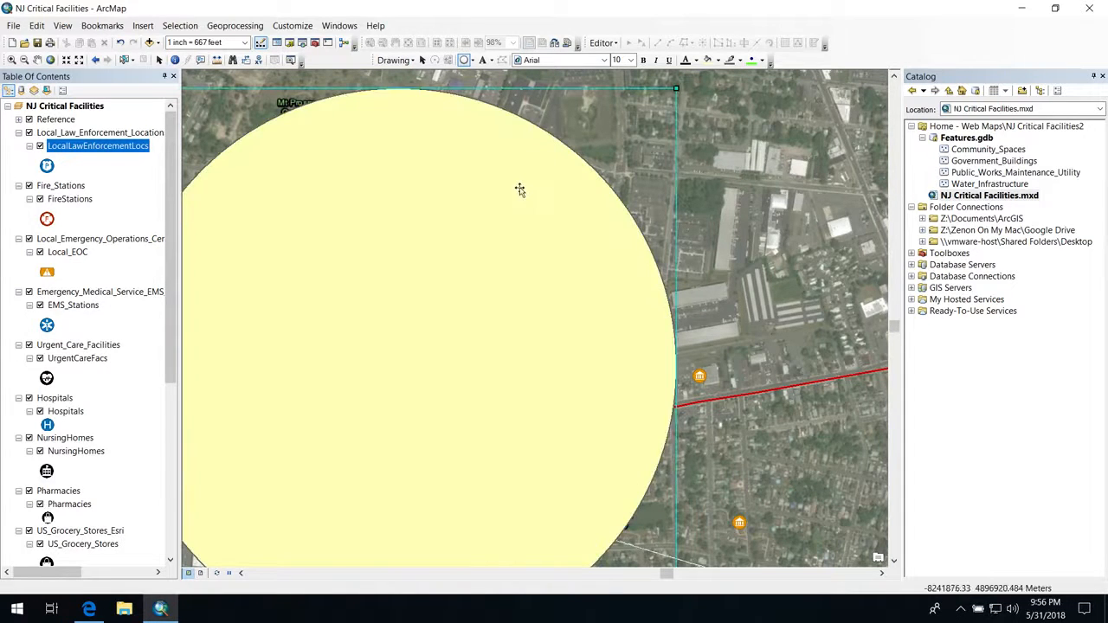
right_click(431, 297)
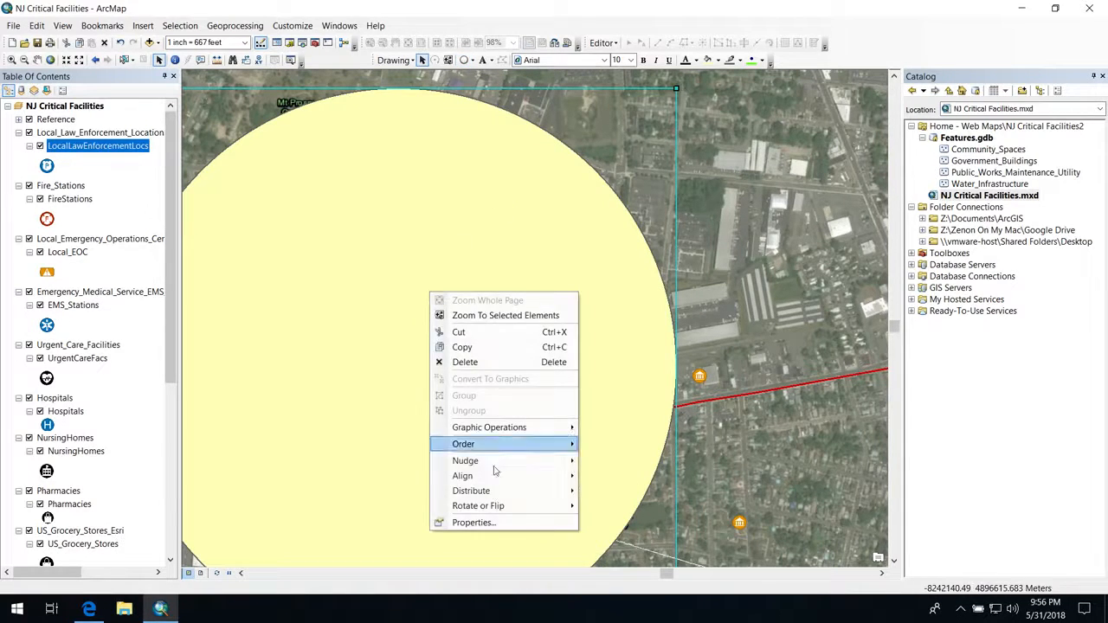
click(492, 525)
click(498, 239)
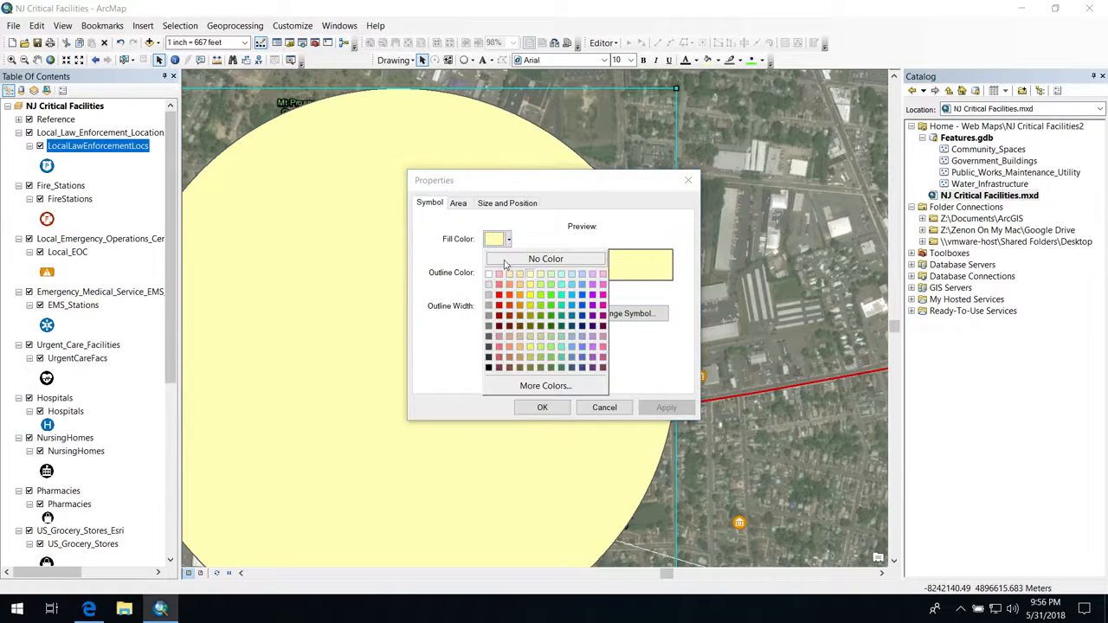
click(506, 258)
click(499, 276)
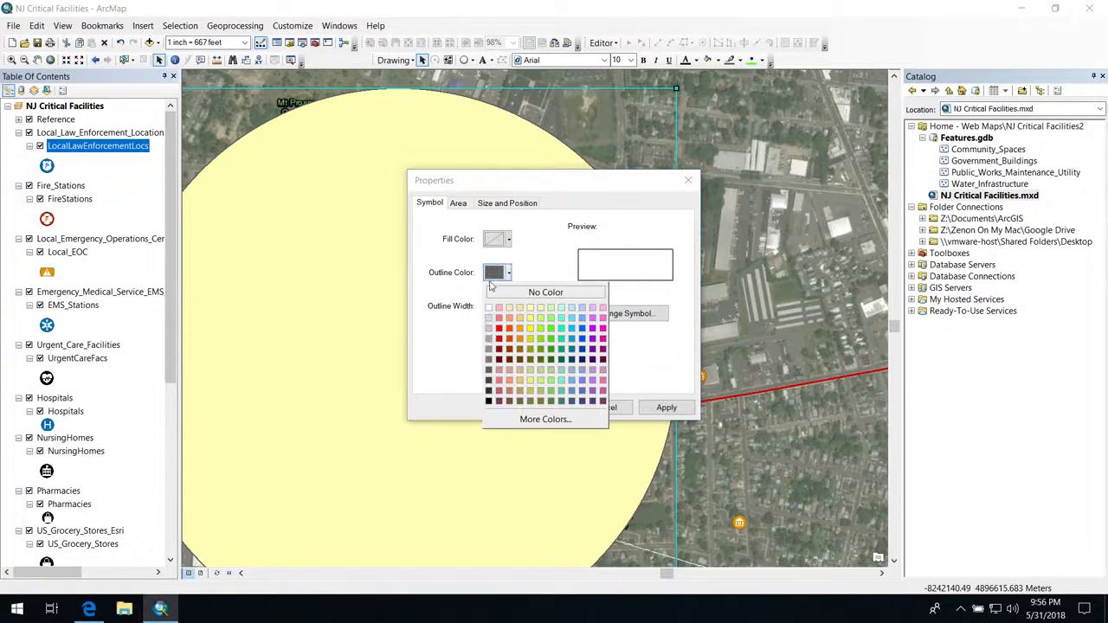
click(495, 403)
click(524, 409)
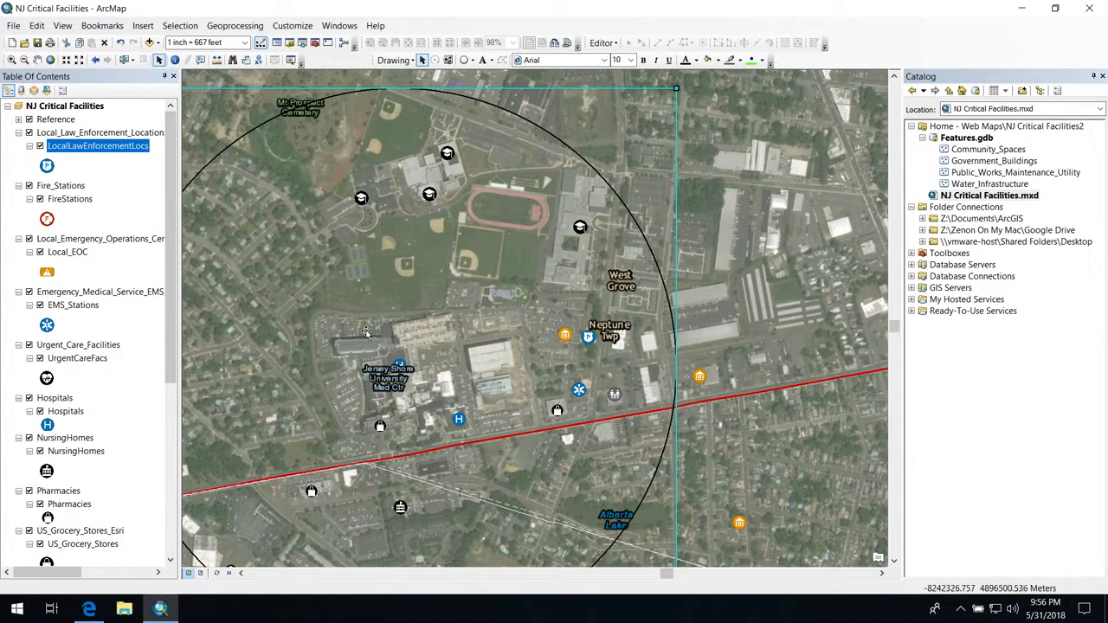
click(689, 280)
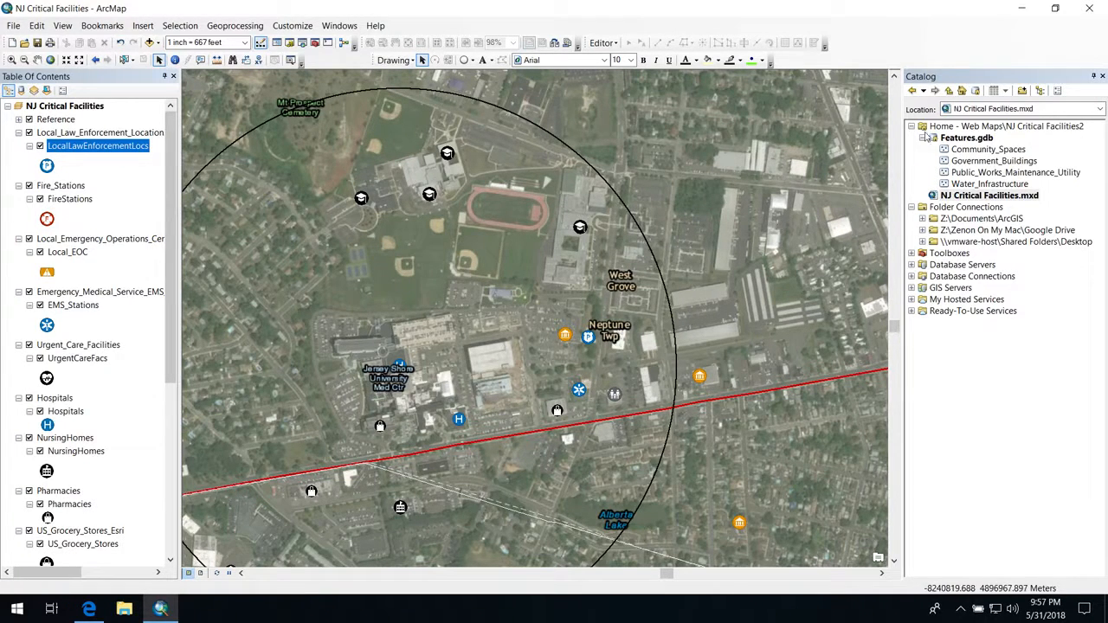
Step: Create a new file geodatabase in the NJ Critical Facilities2 home folder
click(950, 130)
right_click(950, 130)
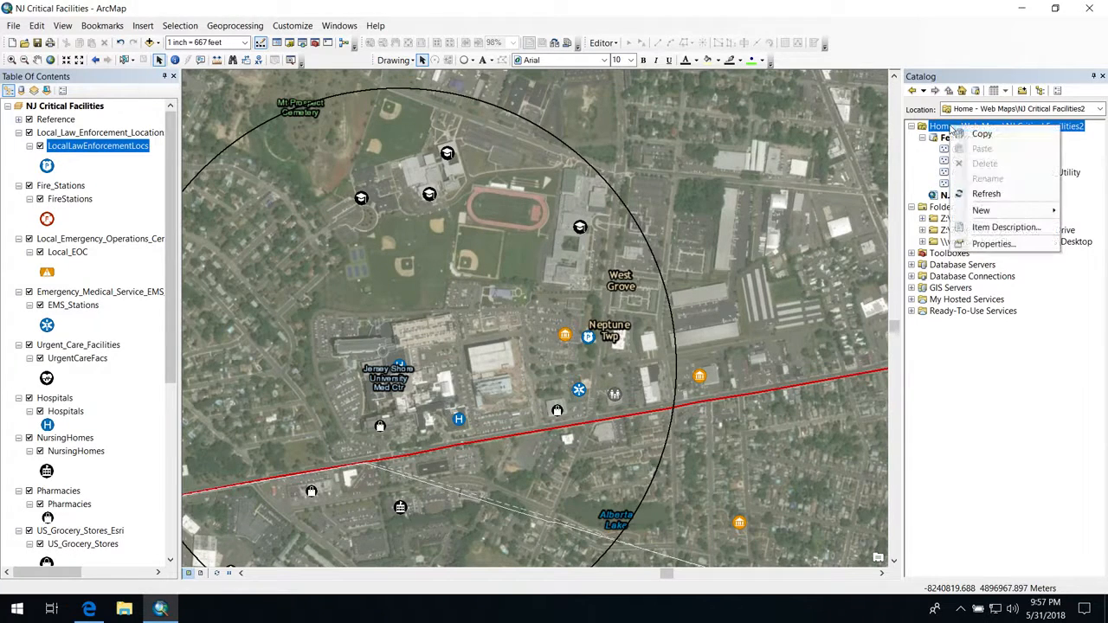
mouse_move(982, 218)
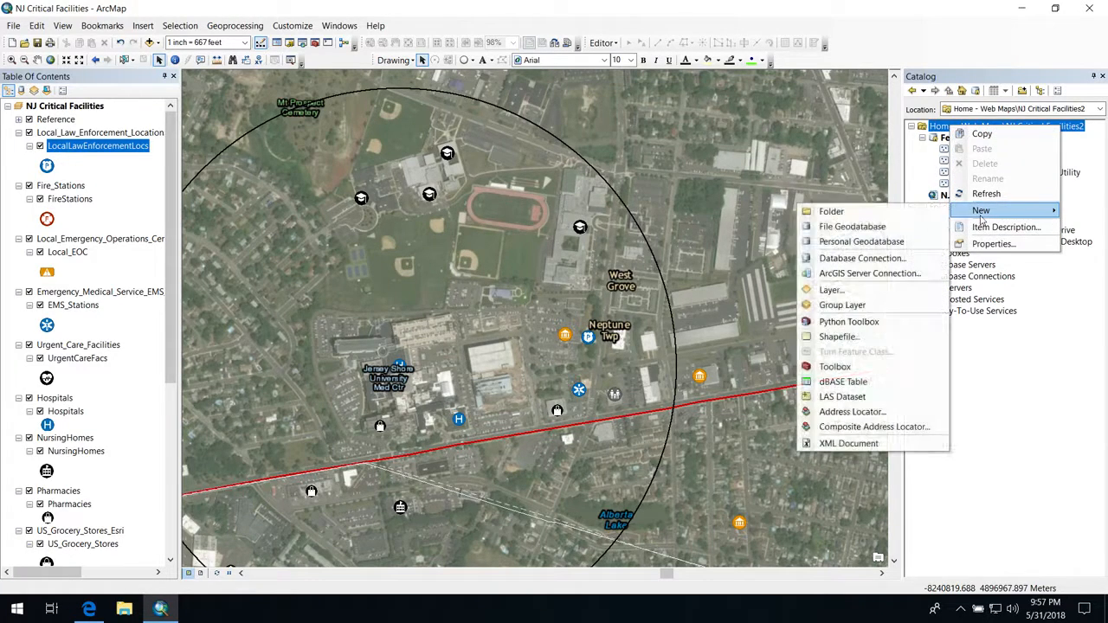
click(888, 227)
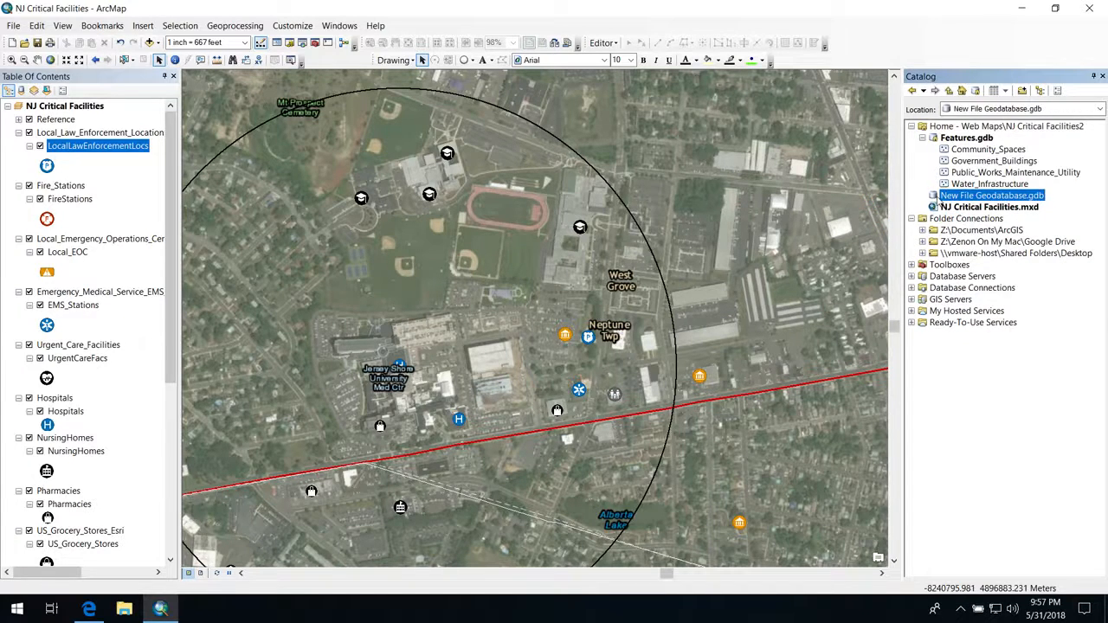
Step: Start a new feature class inside the new file geodatabase
right_click(963, 196)
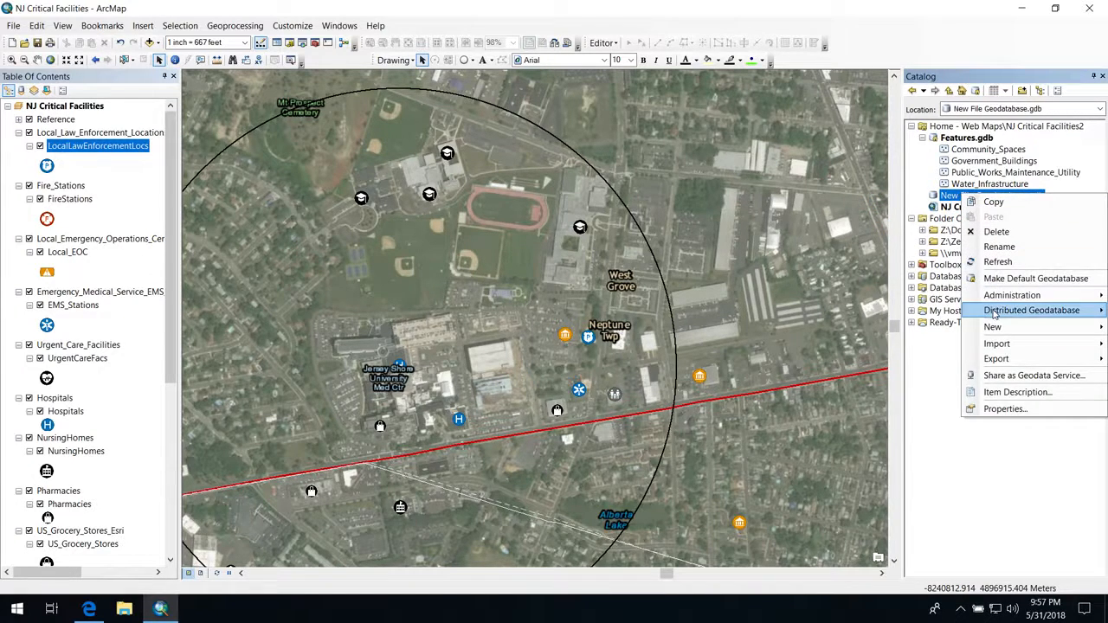
mouse_move(991, 326)
click(895, 342)
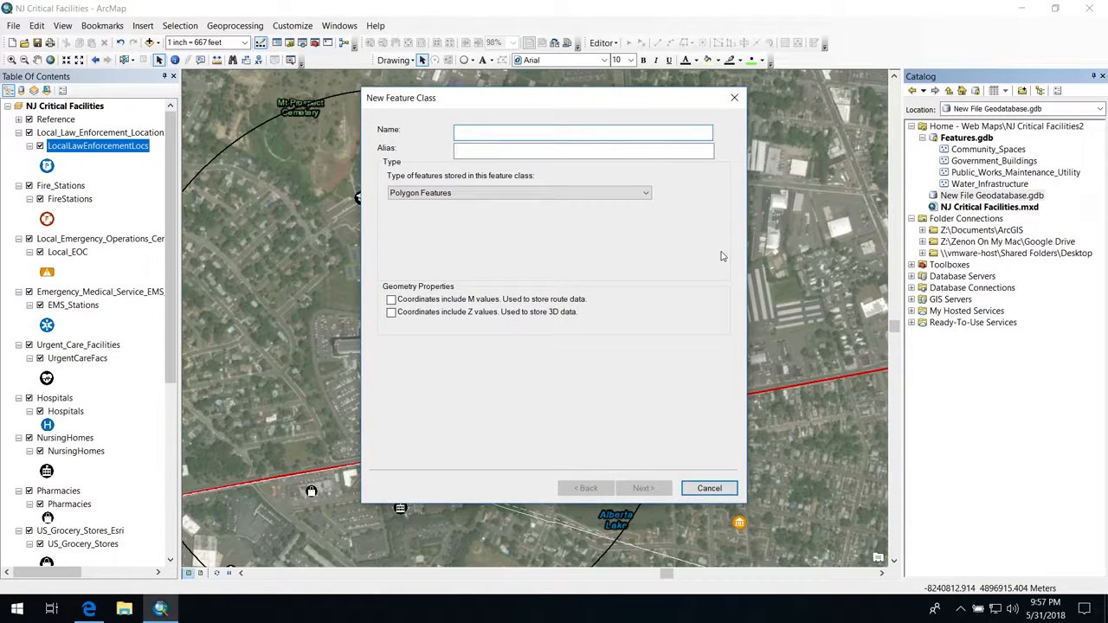
text(cRITICAL_fACILITIES)
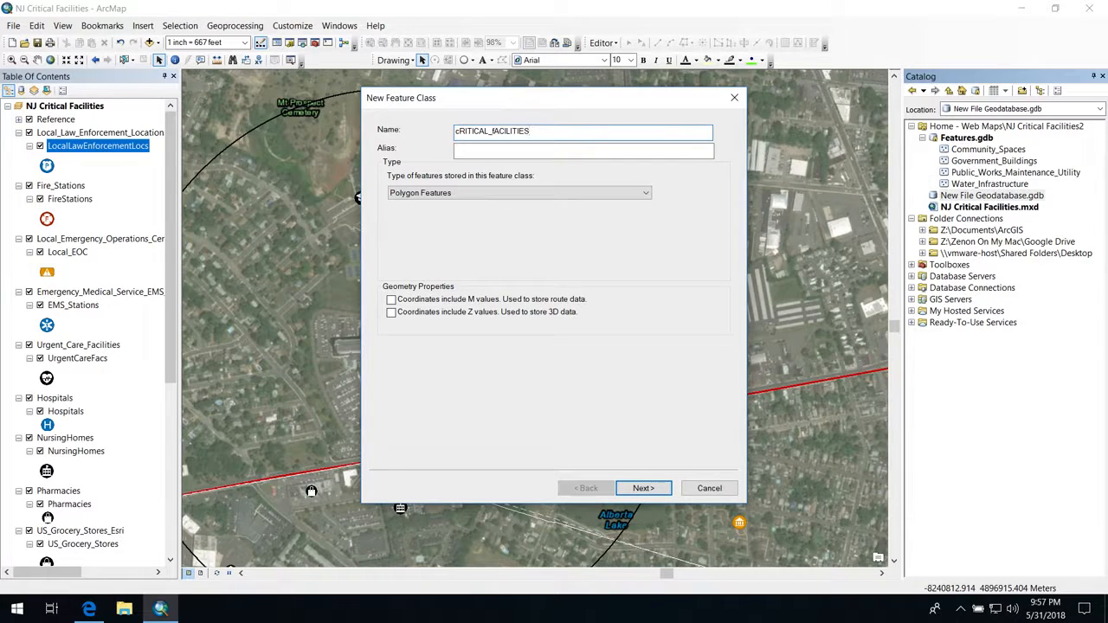
key(BackSpace)
key(BackSpace)
key(BackSpace)
key(BackSpace)
key(BackSpace)
key(BackSpace)
key(BackSpace)
key(BackSpace)
key(BackSpace)
key(BackSpace)
key(BackSpace)
key(BackSpace)
key(BackSpace)
key(BackSpace)
key(BackSpace)
key(BackSpace)
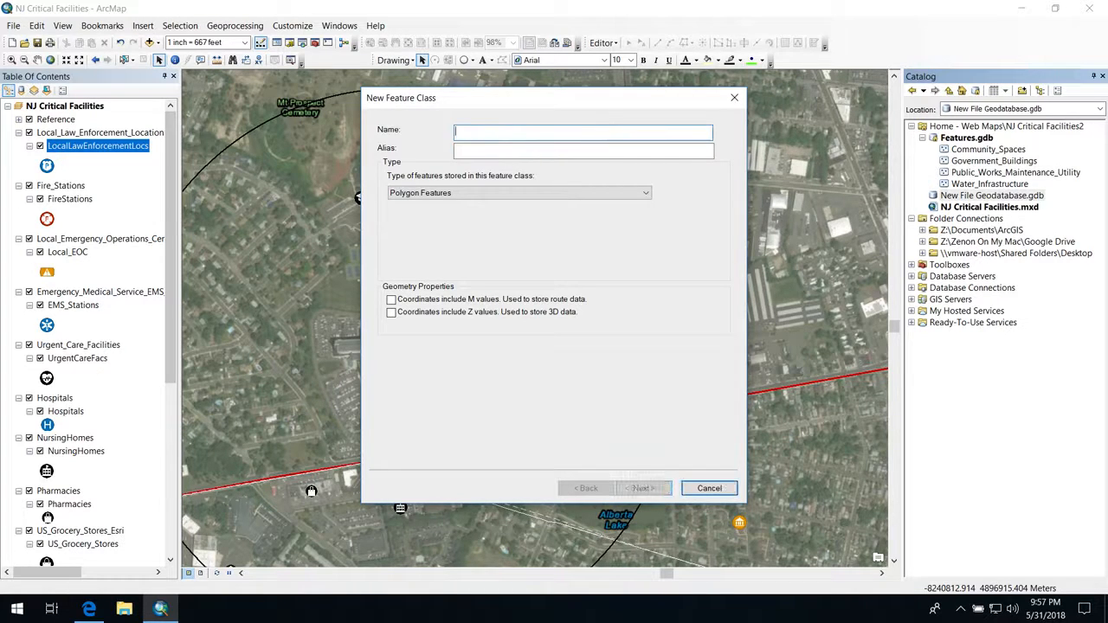
Step: Name the feature class Critical_Facilities and set it to store Point Features
text(Critica)
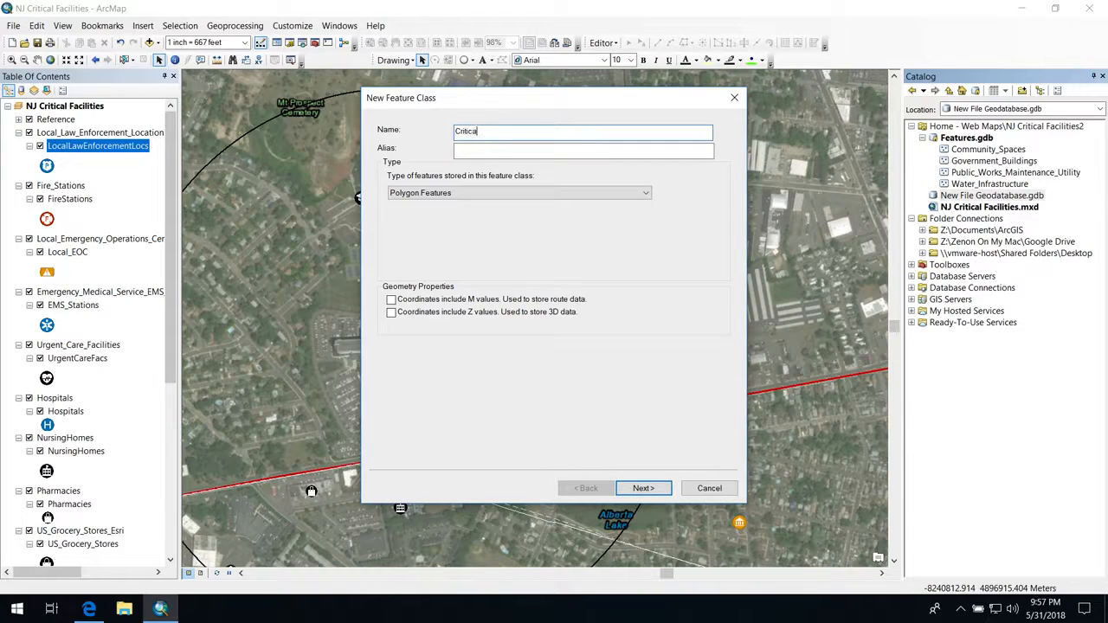
text(cilities)
click(513, 192)
click(500, 214)
click(487, 192)
click(554, 223)
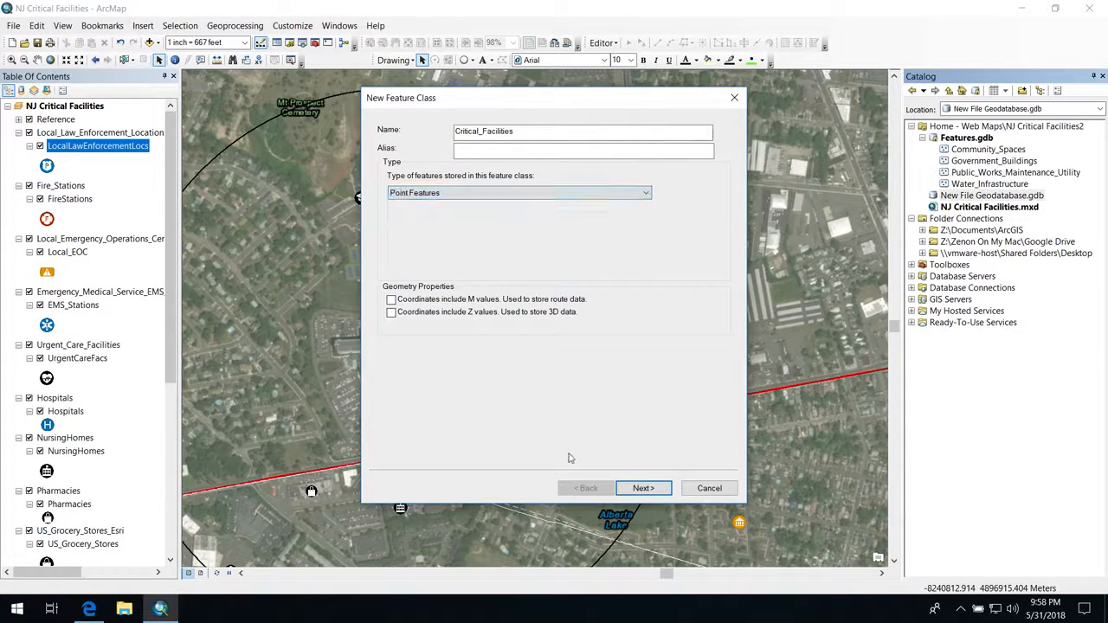
Step: Accept the NAD 1983 NSRS2007 StatePlane New Jersey FIPS 2900 (US Feet) coordinate system and the Default storage configuration for the feature class
click(640, 488)
click(633, 489)
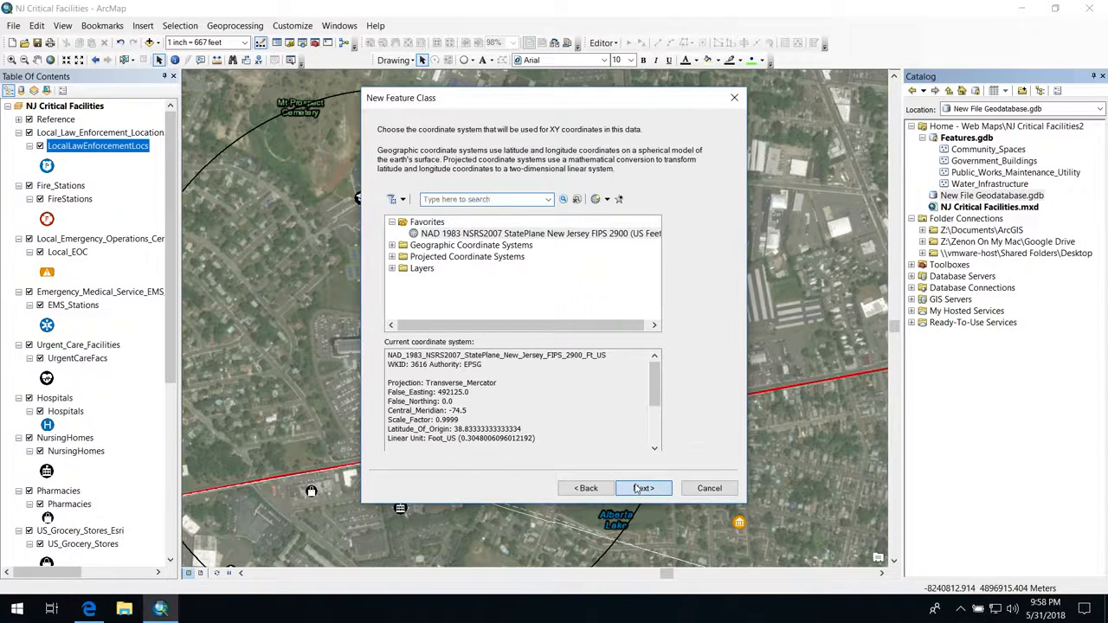
click(637, 488)
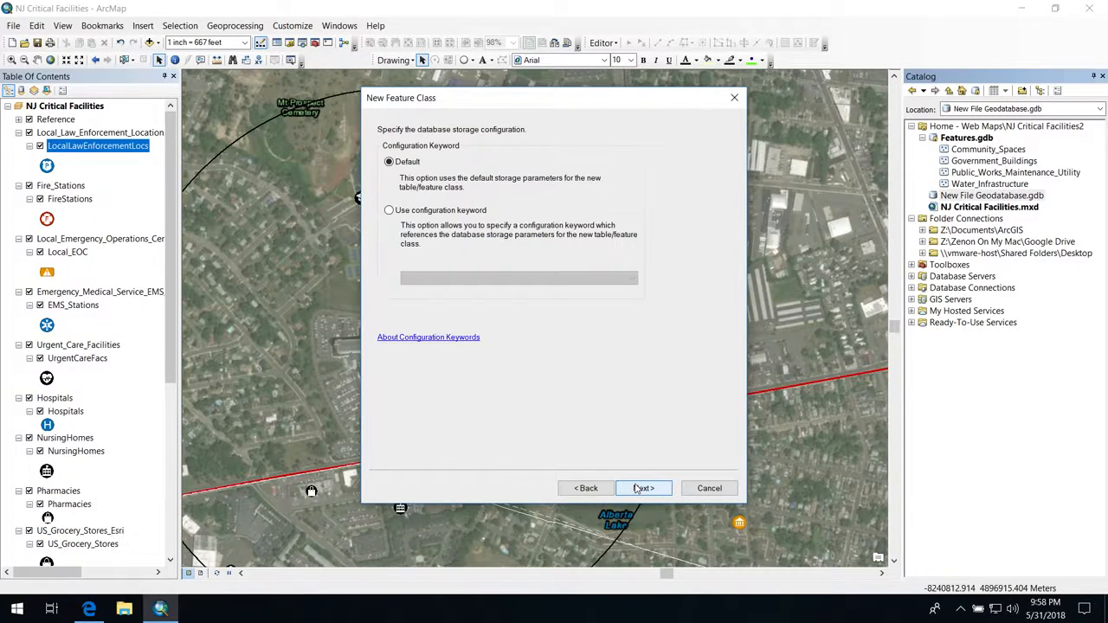
click(637, 488)
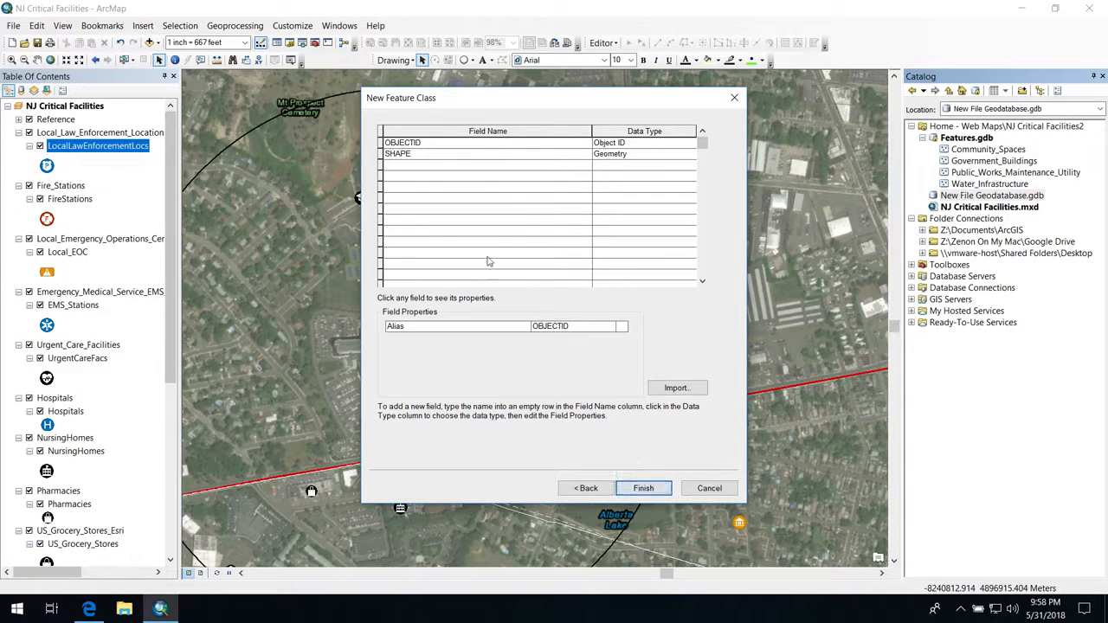
Step: Add an ID field with the Short Integer data type to the new feature class
click(404, 165)
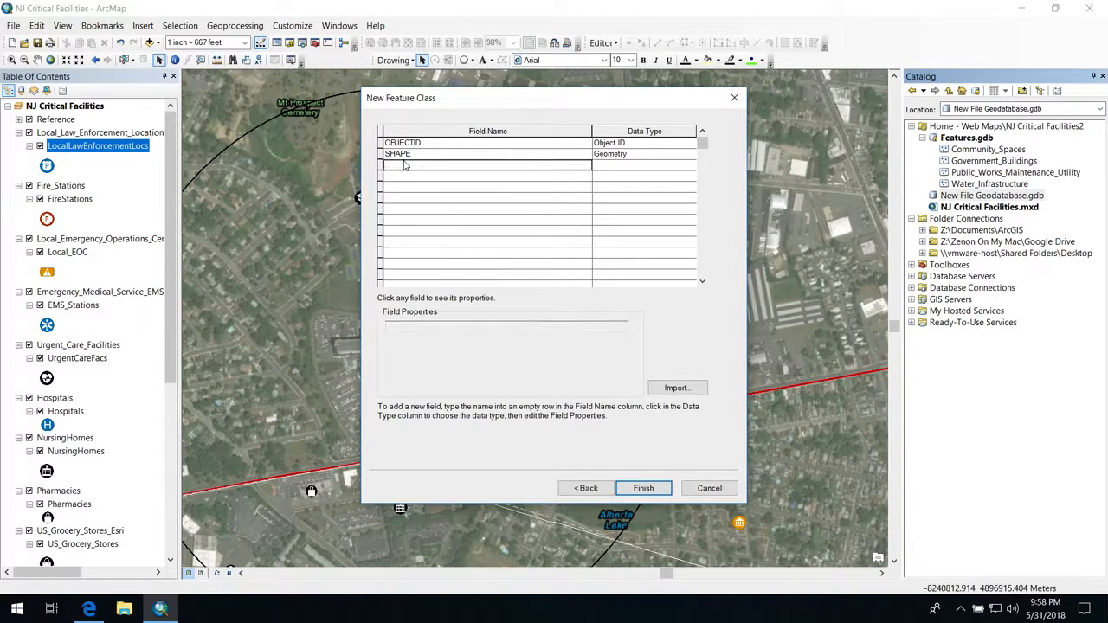
click(468, 169)
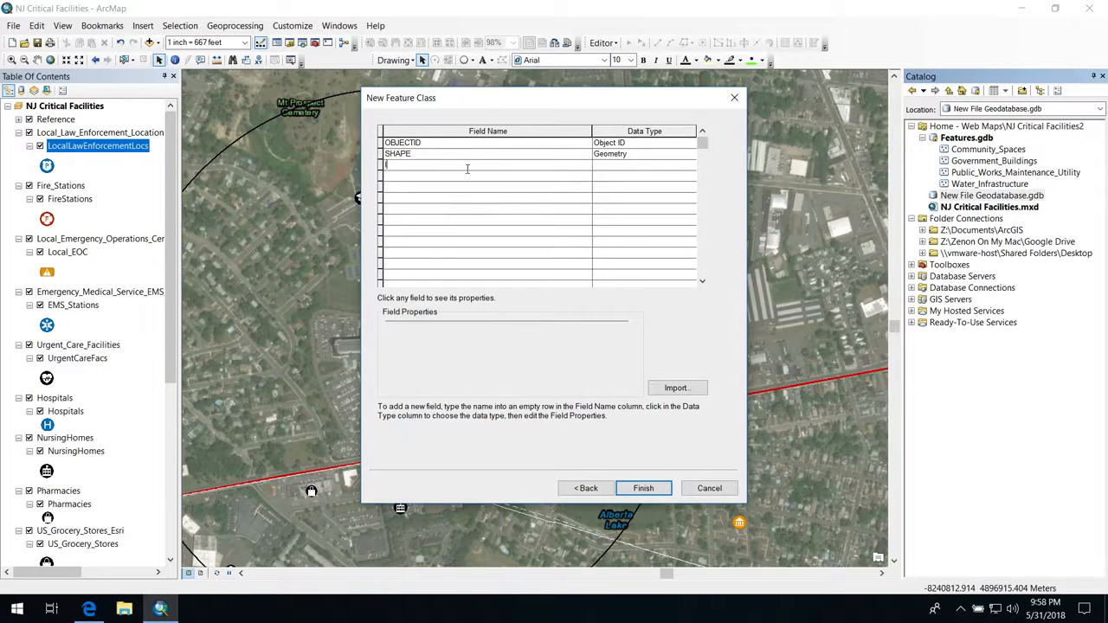
click(603, 165)
click(603, 165)
click(603, 165)
click(615, 178)
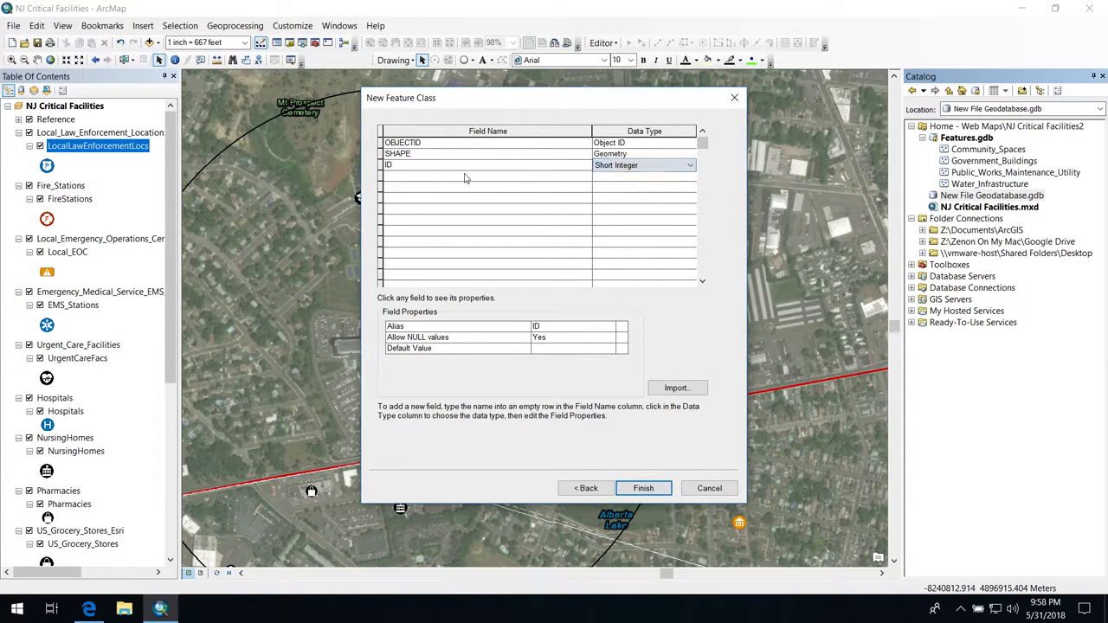
Step: Add a FEMA_Category field with the Text data type and finish creating the feature class
click(464, 177)
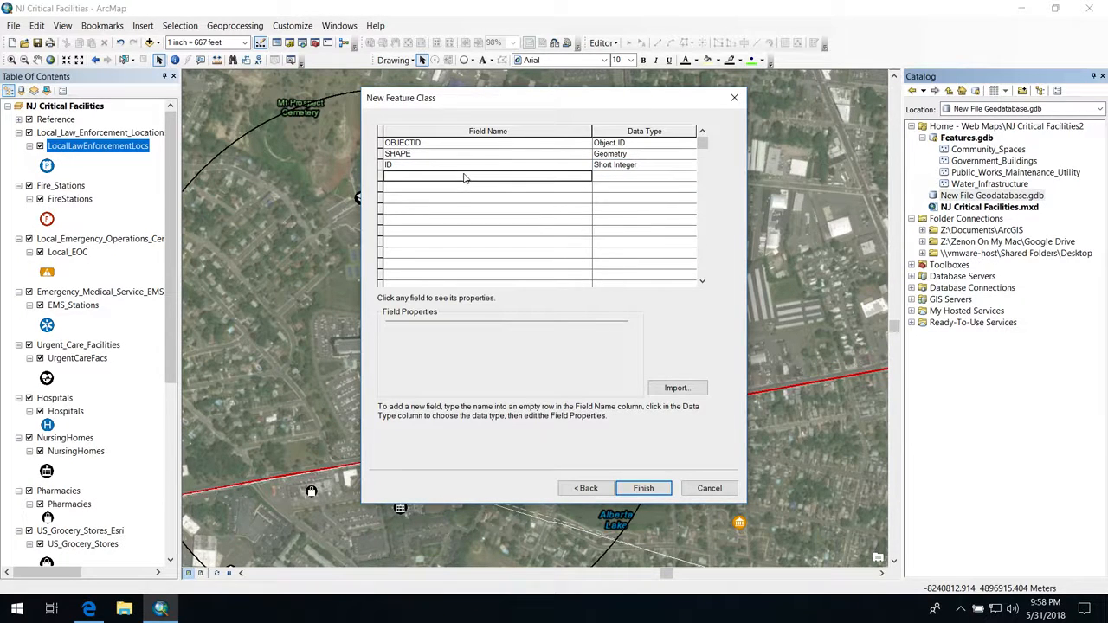
text(FEMA_Cat)
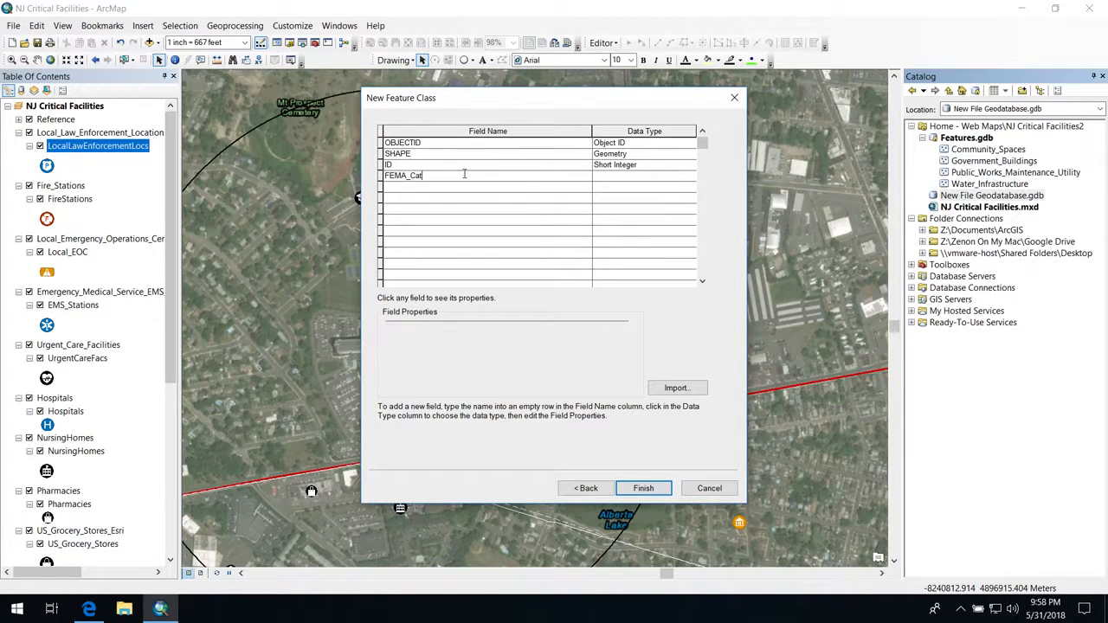
text(gory)
click(609, 176)
click(609, 179)
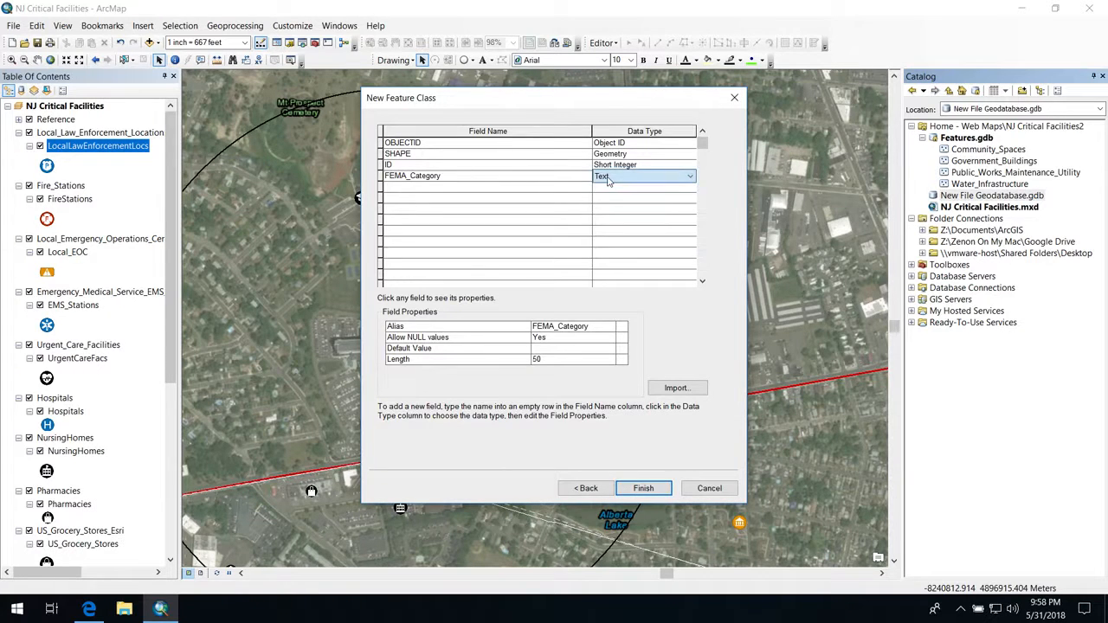
click(642, 488)
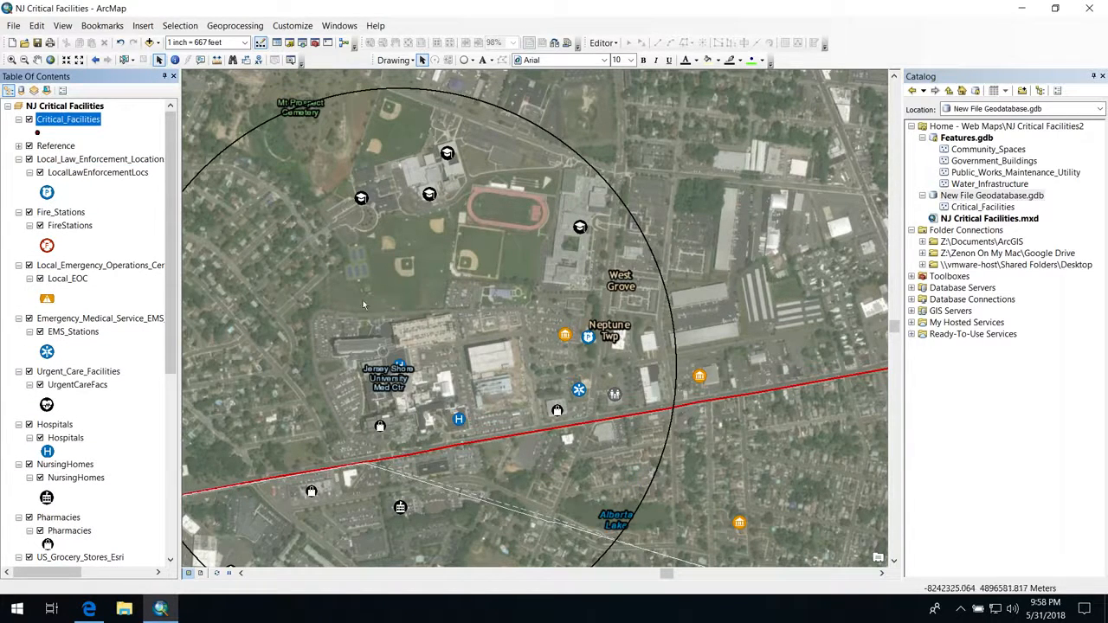
Step: Activate feature selection and start an edit session on the Critical_Facilities layer
click(126, 59)
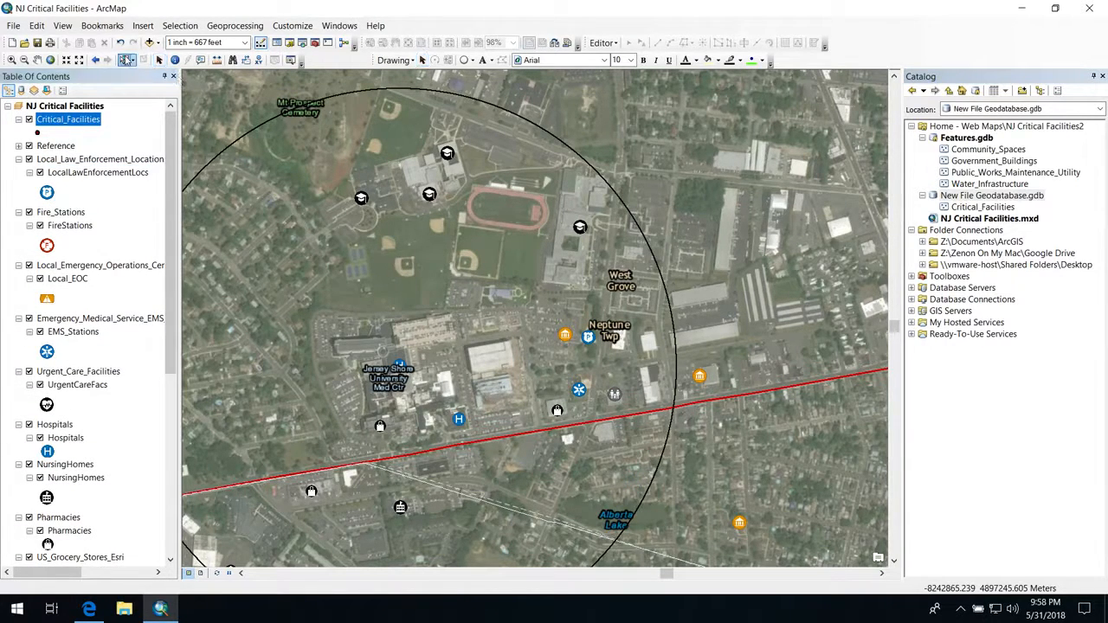
right_click(70, 120)
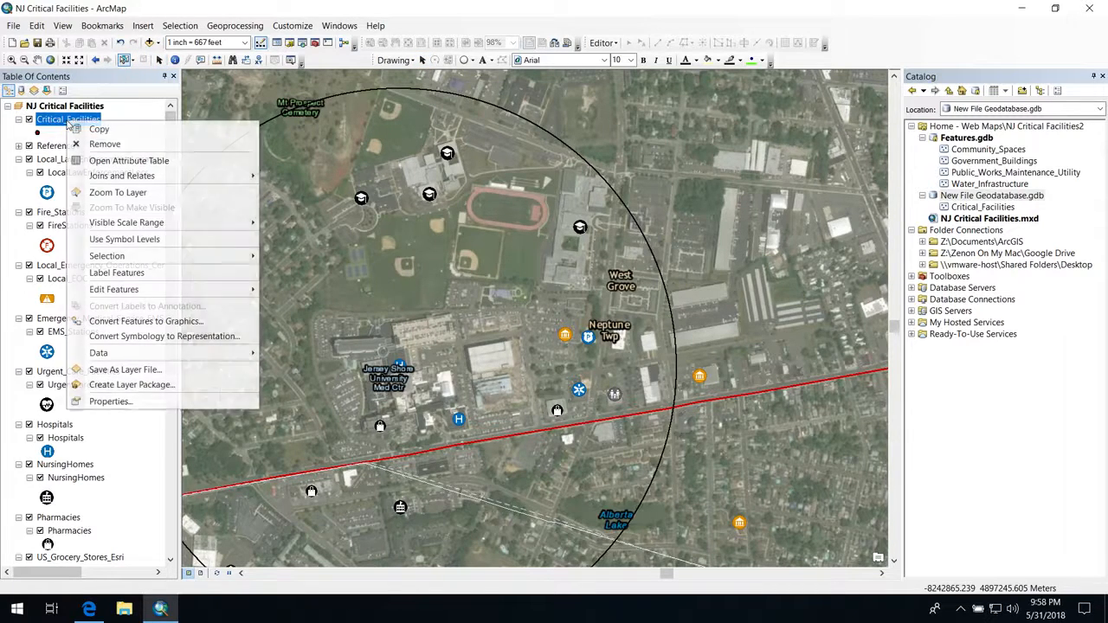
mouse_move(190, 292)
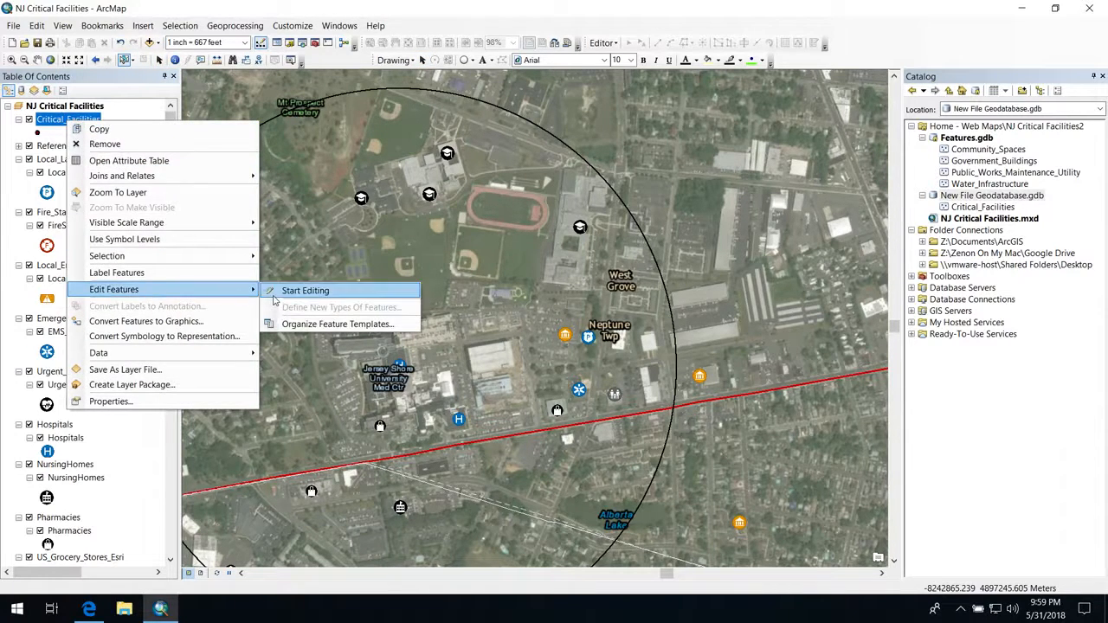
click(273, 293)
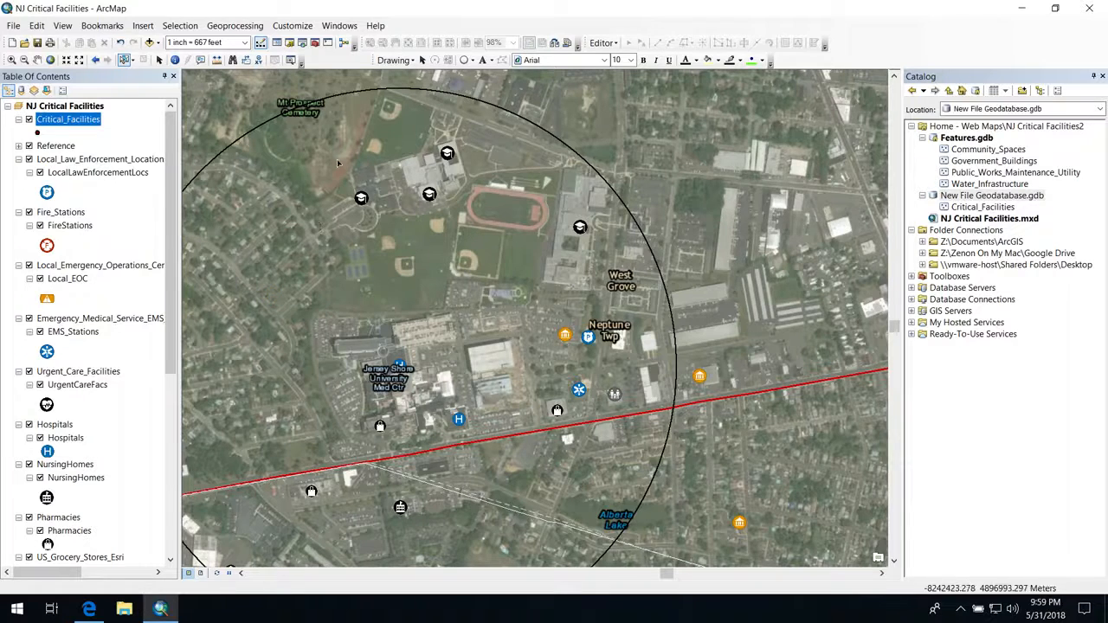
Step: Select the facility points around the medical center and schools inside the circle, and copy and paste them into the Critical_Facilities layer
drag(332, 147, 633, 437)
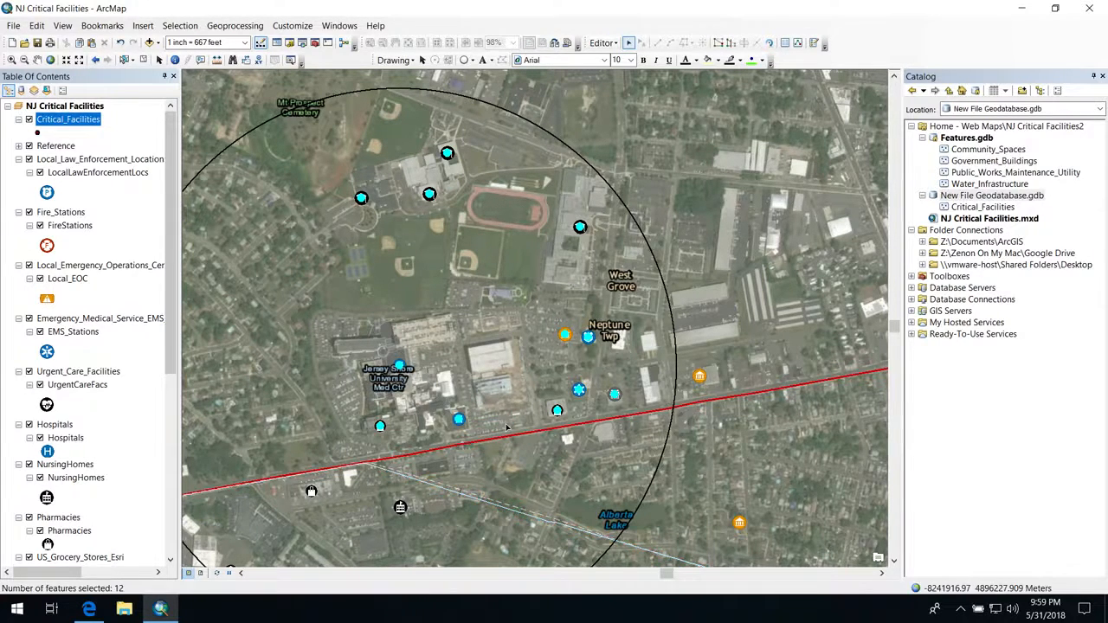
click(38, 27)
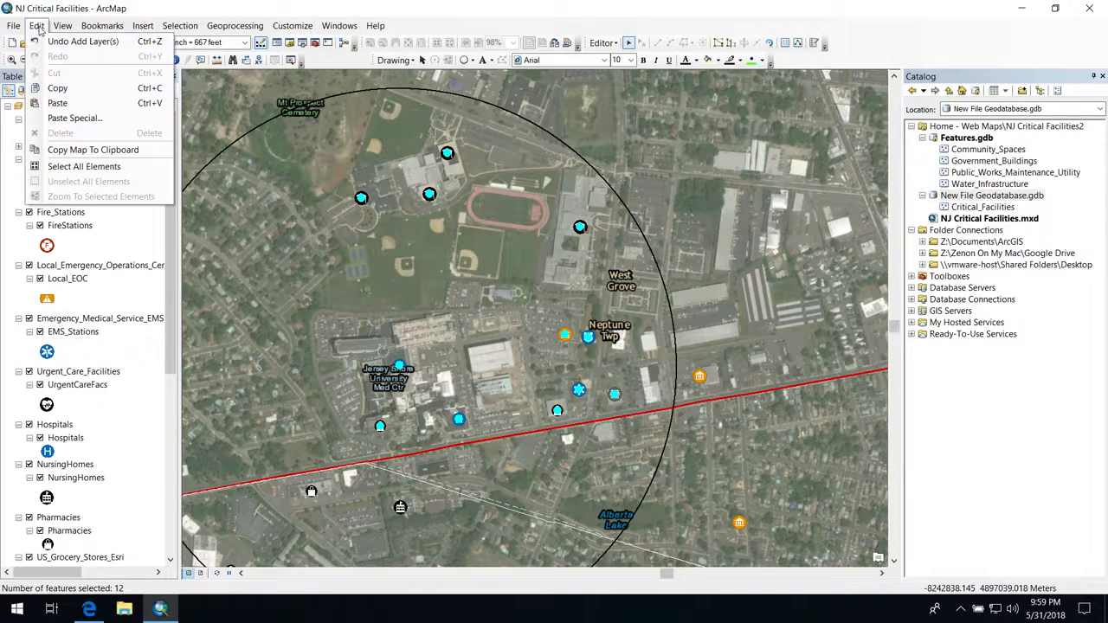
click(38, 82)
click(38, 26)
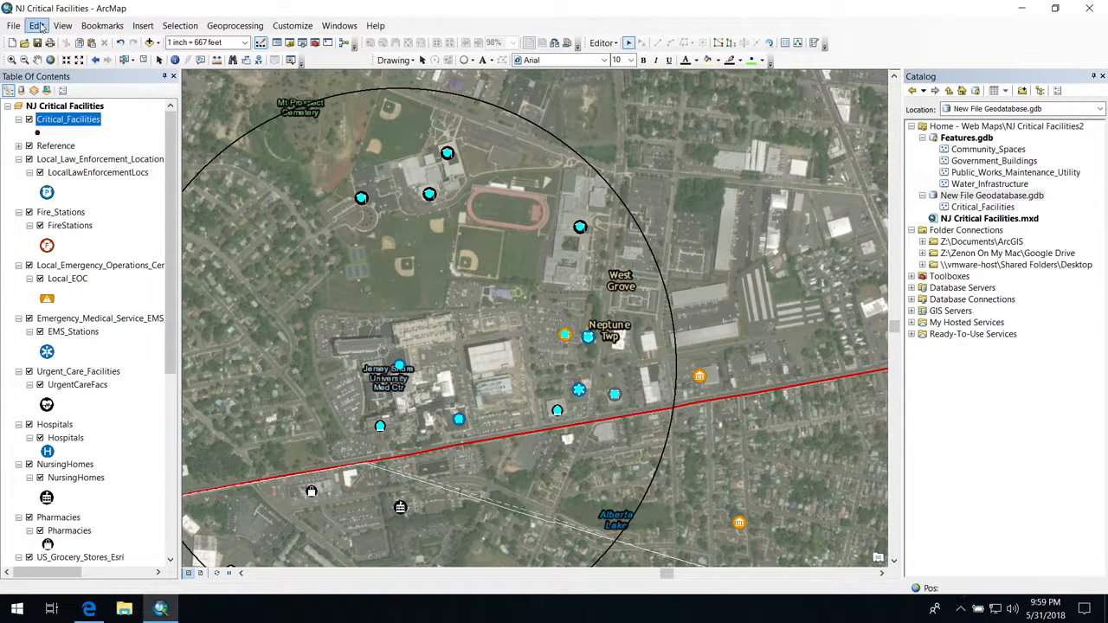
click(58, 104)
click(561, 324)
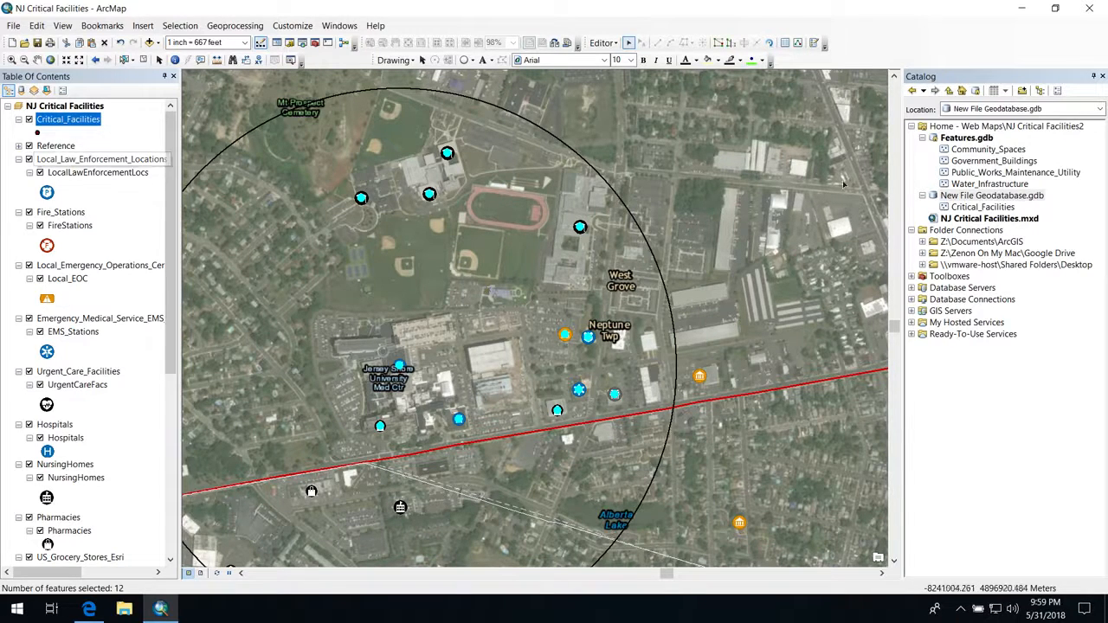
Step: Open the attribute table of the Critical_Facilities layer and shrink its window to uncover the facility points on the map
click(978, 208)
right_click(955, 208)
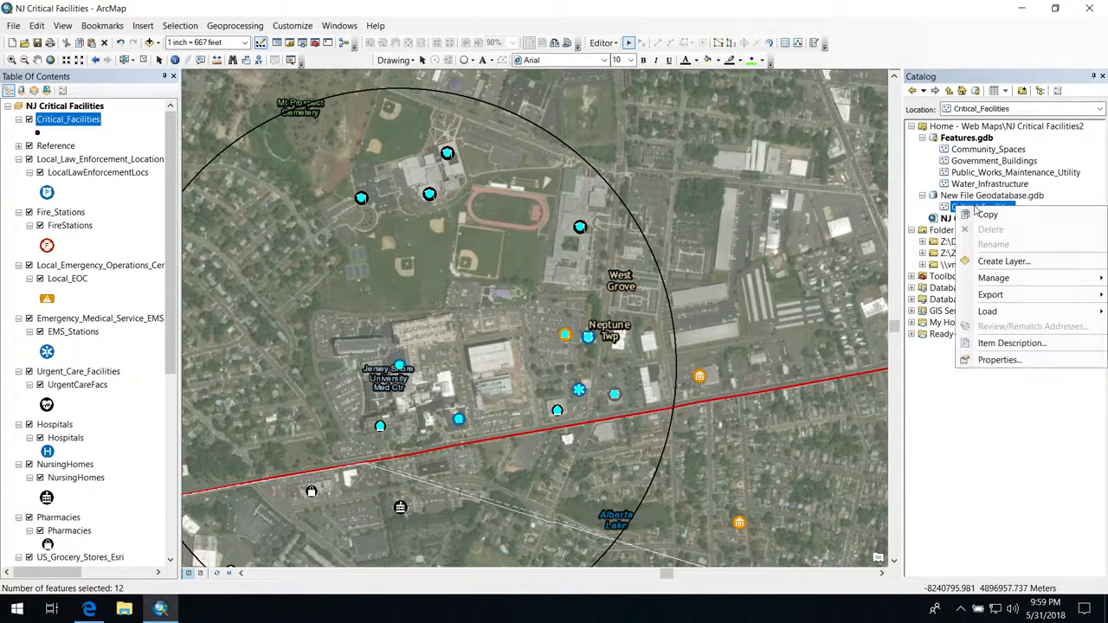
right_click(70, 123)
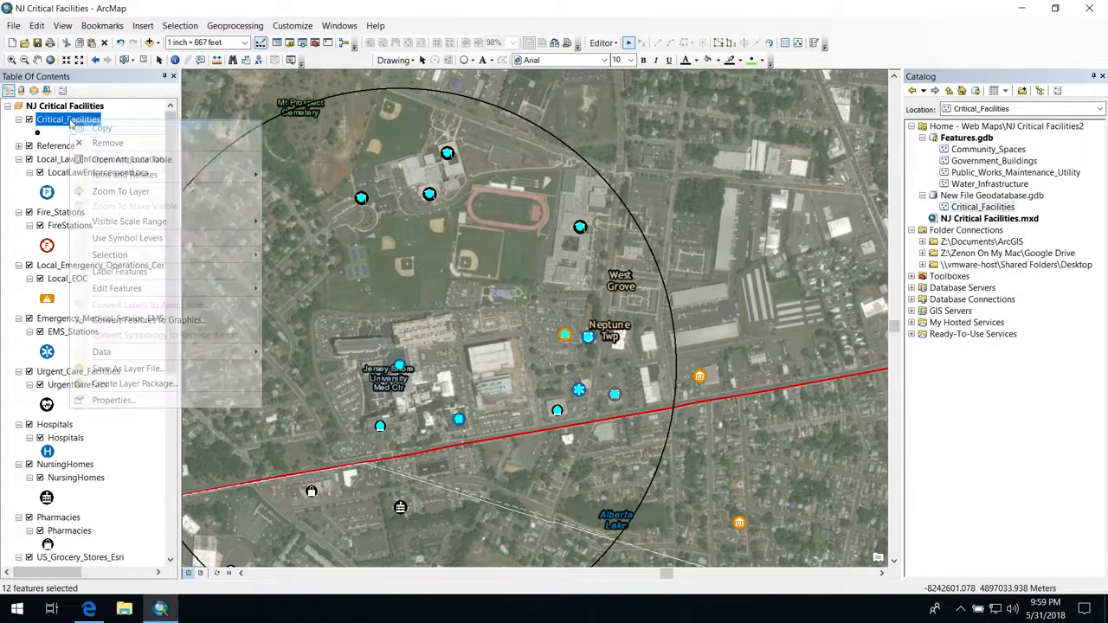
click(106, 162)
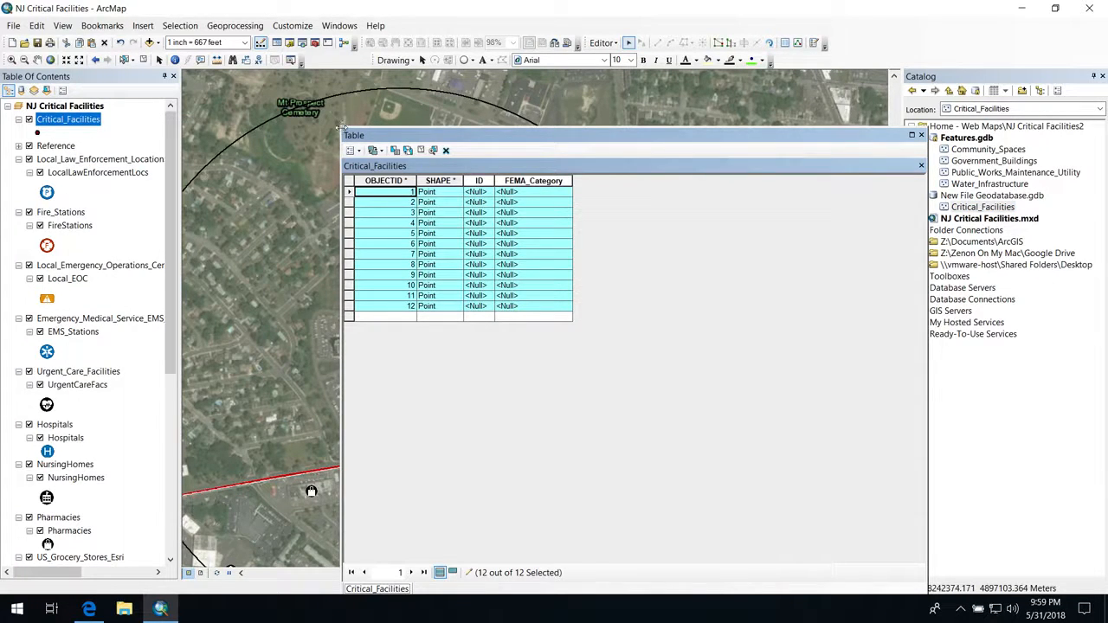
drag(340, 127, 586, 263)
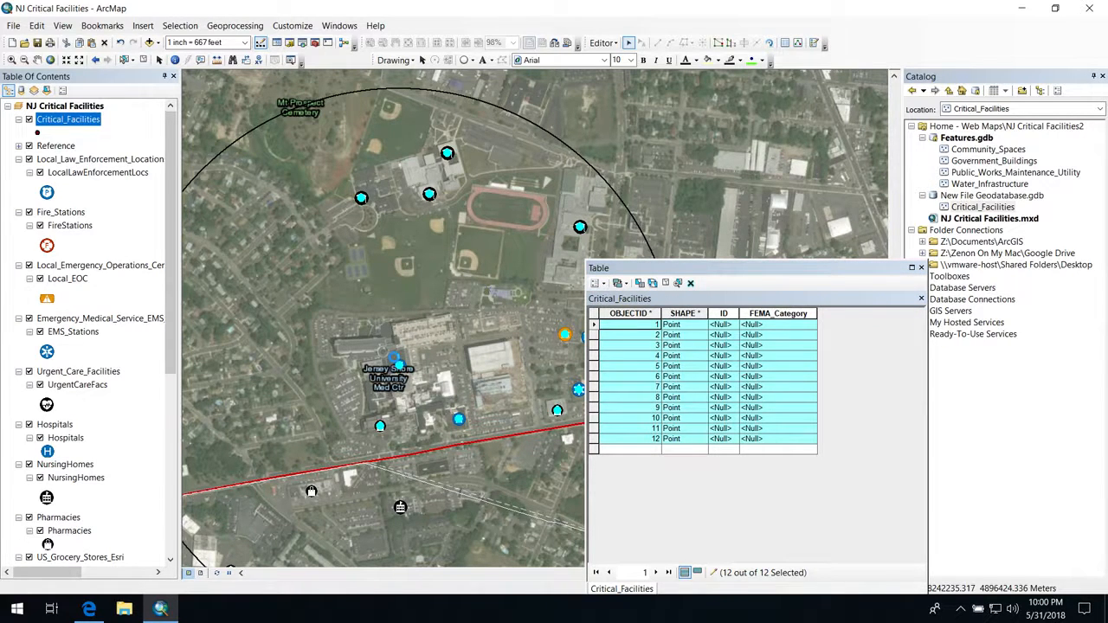
Step: Select the hospital points on the map and set FEMA_Category to 4 for their records, OBJECTID 3 and 4
click(394, 356)
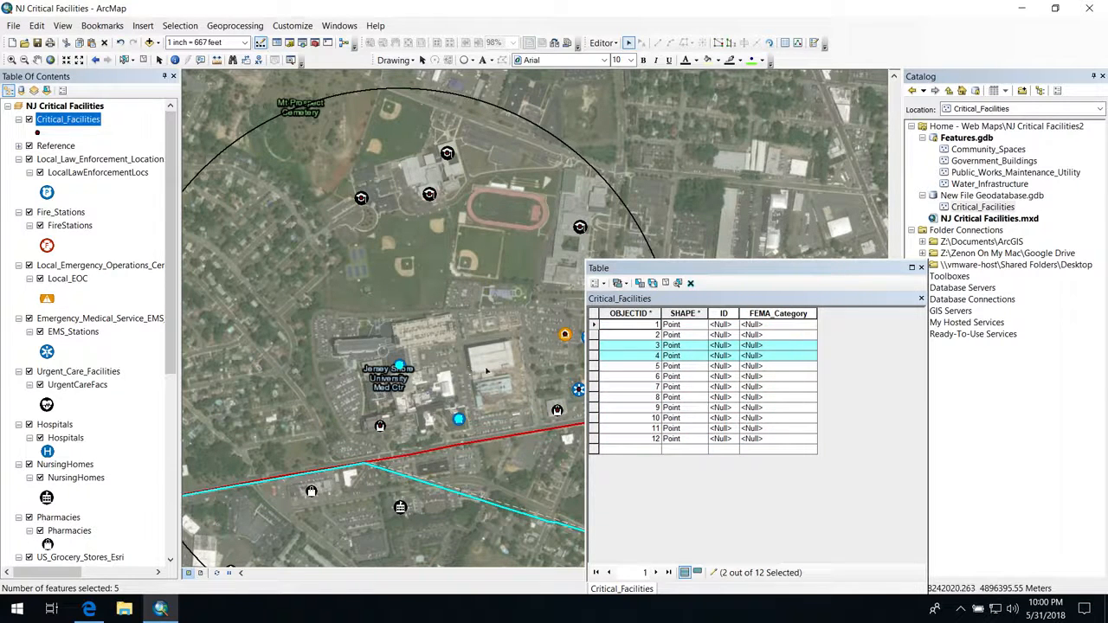
click(759, 347)
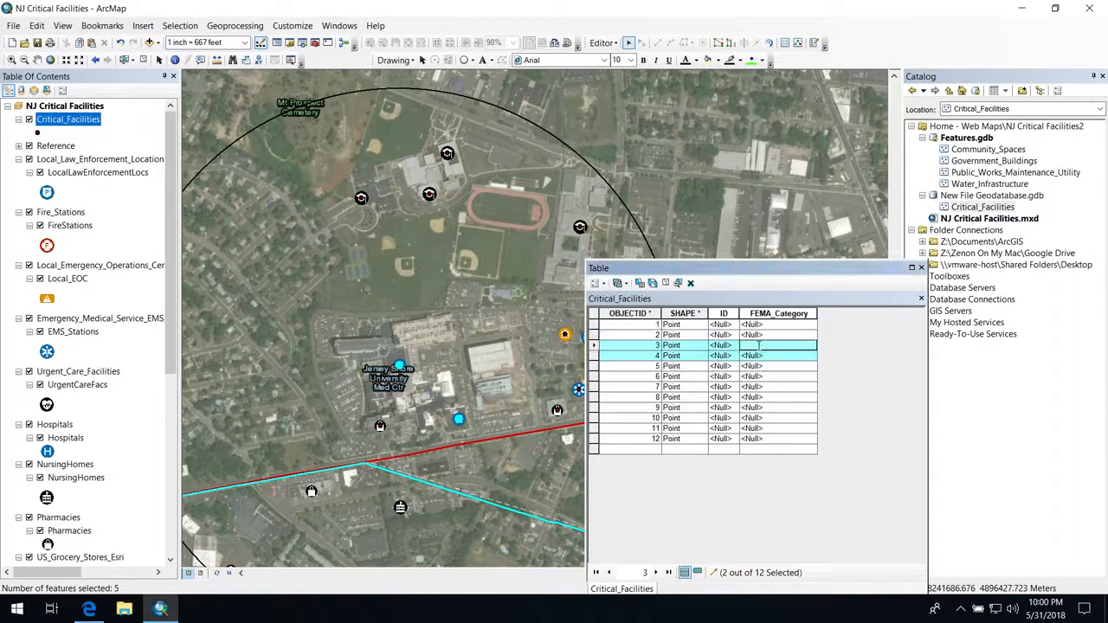
text(4)
click(752, 355)
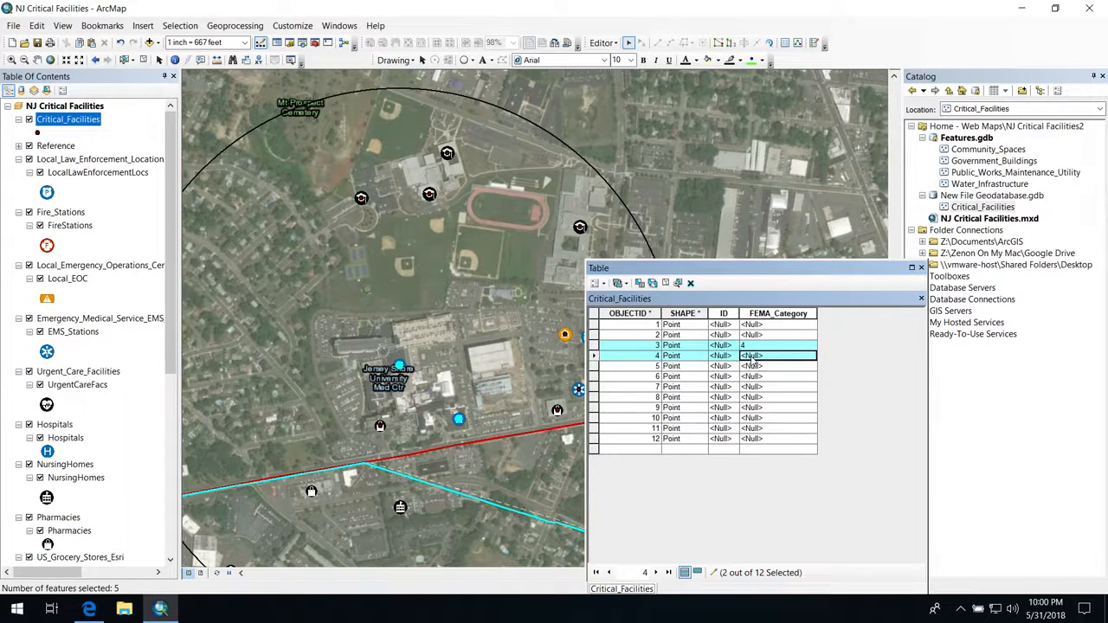
text(4)
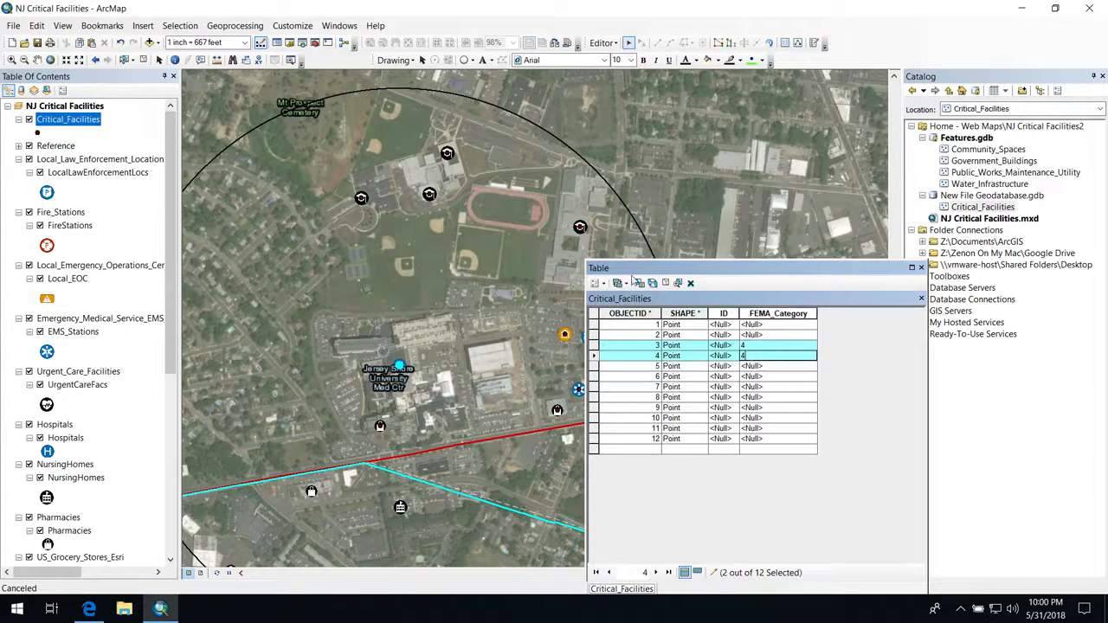
Step: Select the police and EMS points near Neptune Twp and set FEMA_Category to 3 for their records, OBJECTID 1 and 2
drag(632, 269, 712, 250)
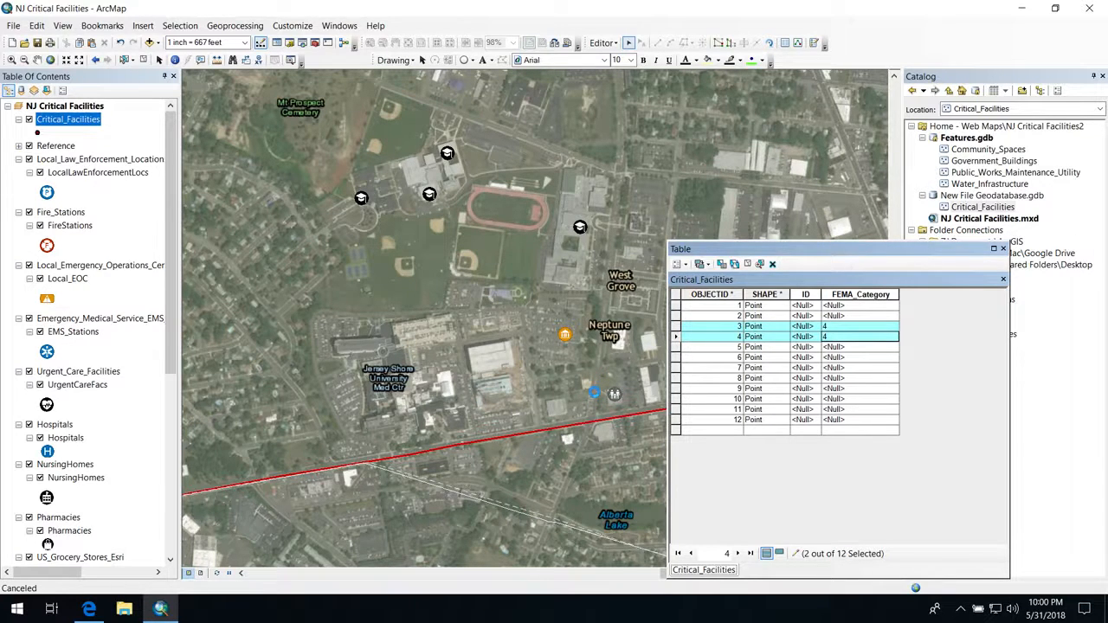
click(594, 392)
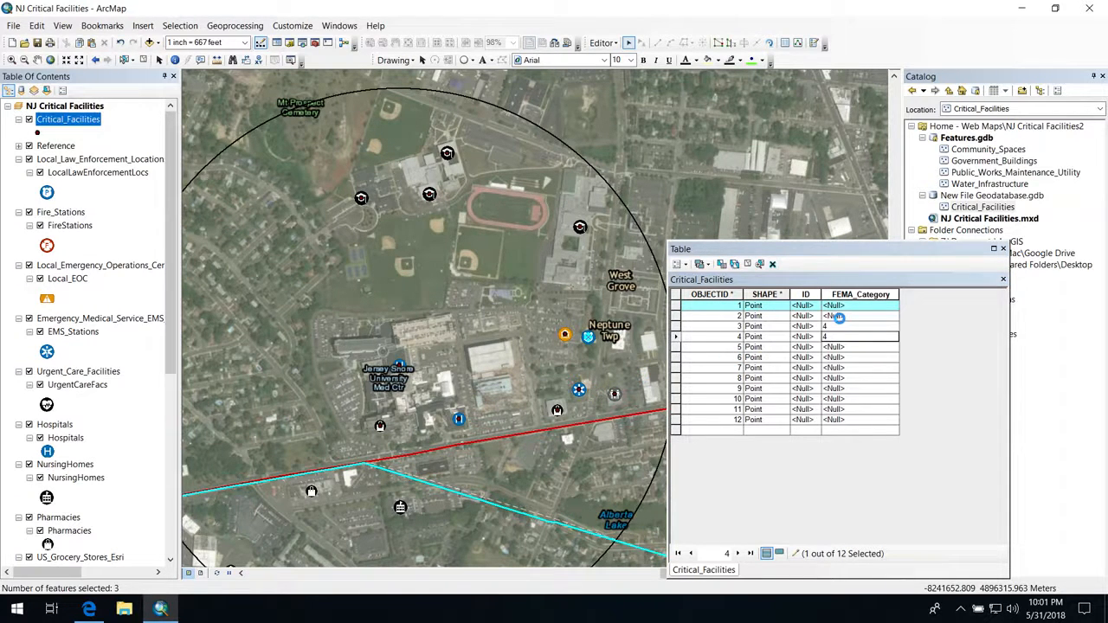
ctrl+click(837, 317)
click(835, 305)
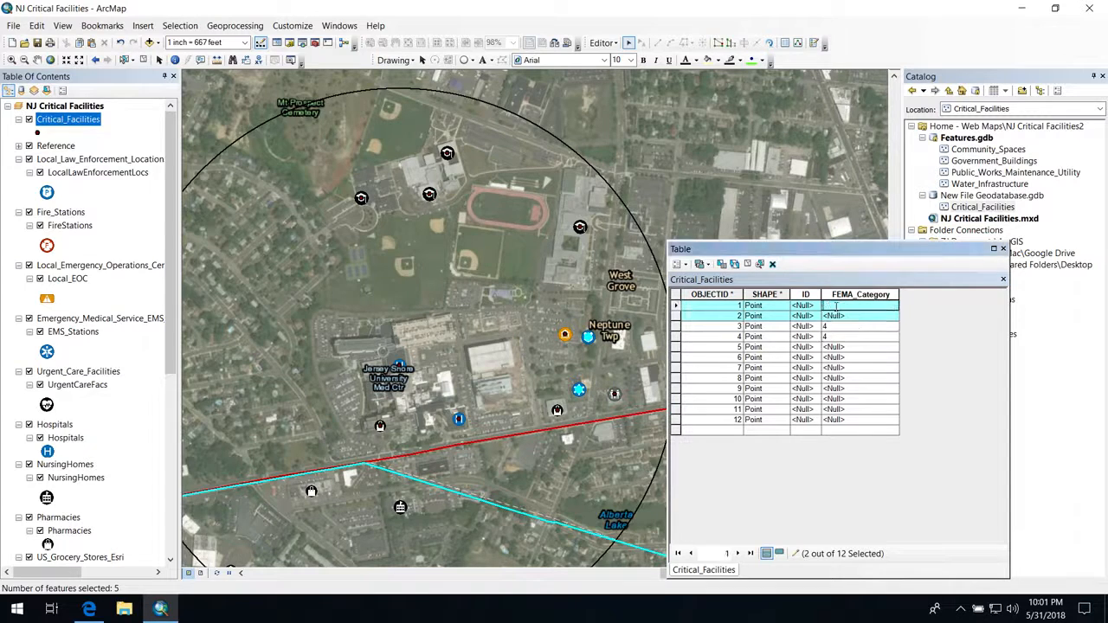
click(836, 317)
text(3)
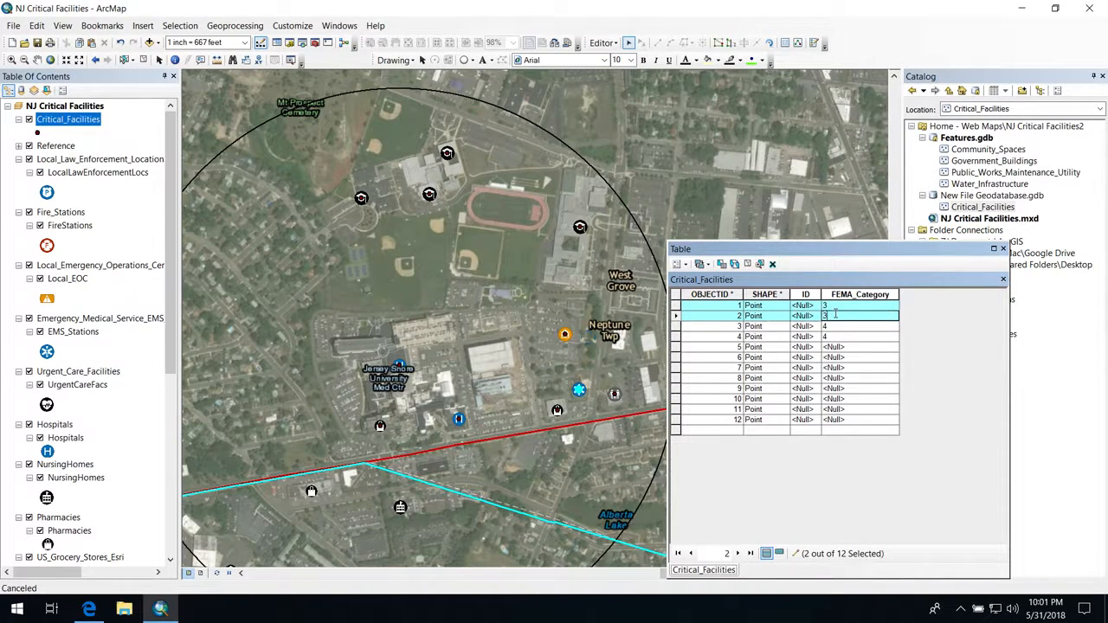
Step: Set FEMA_Category to 2 for the remaining records, OBJECTID 5 through 12
click(831, 348)
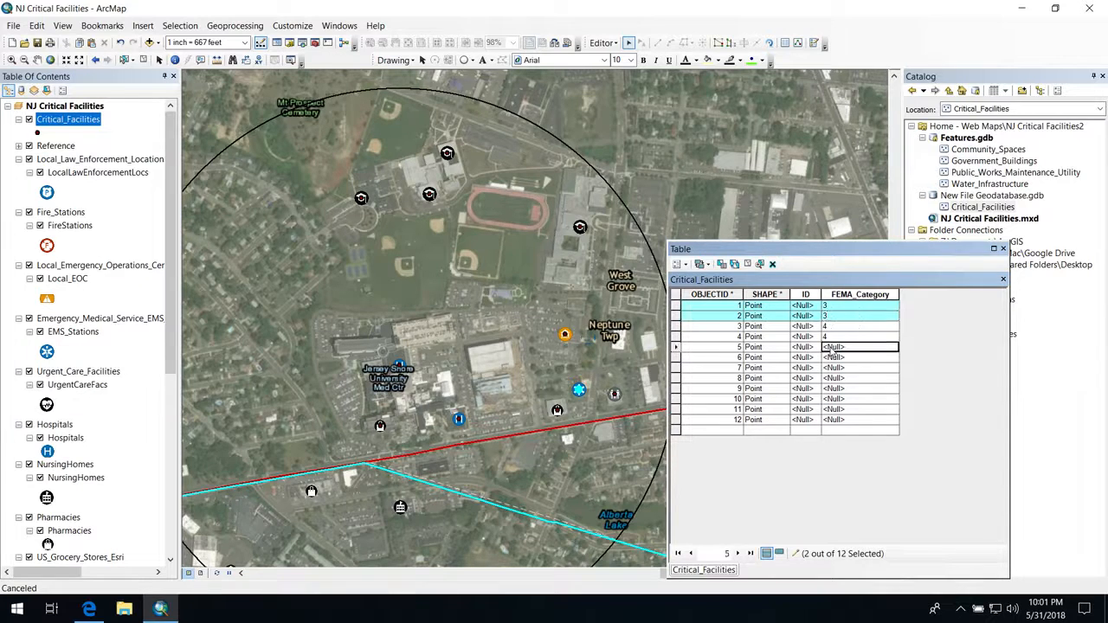
text(2)
text(2)
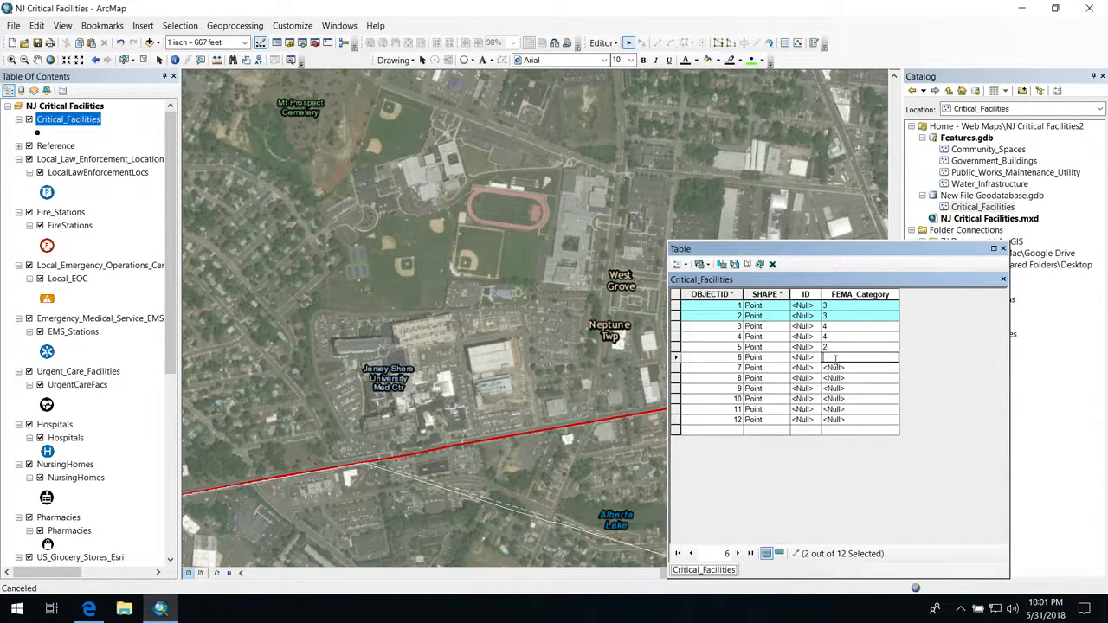
click(831, 368)
text(2)
click(832, 378)
click(831, 390)
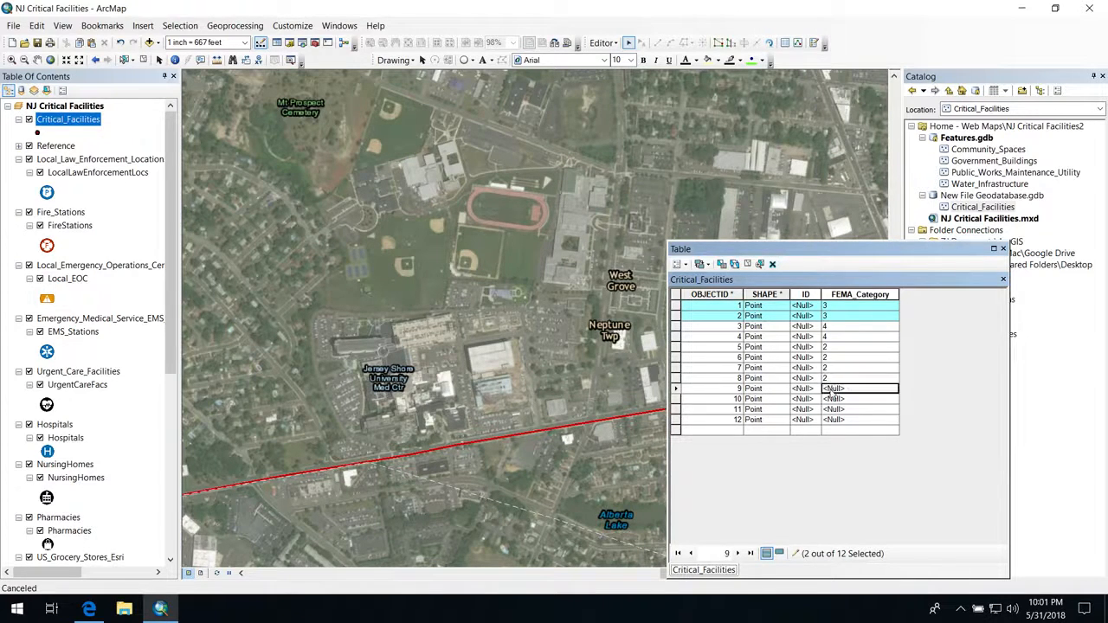
text(2)
click(831, 398)
text(2)
click(832, 409)
text(2)
click(829, 419)
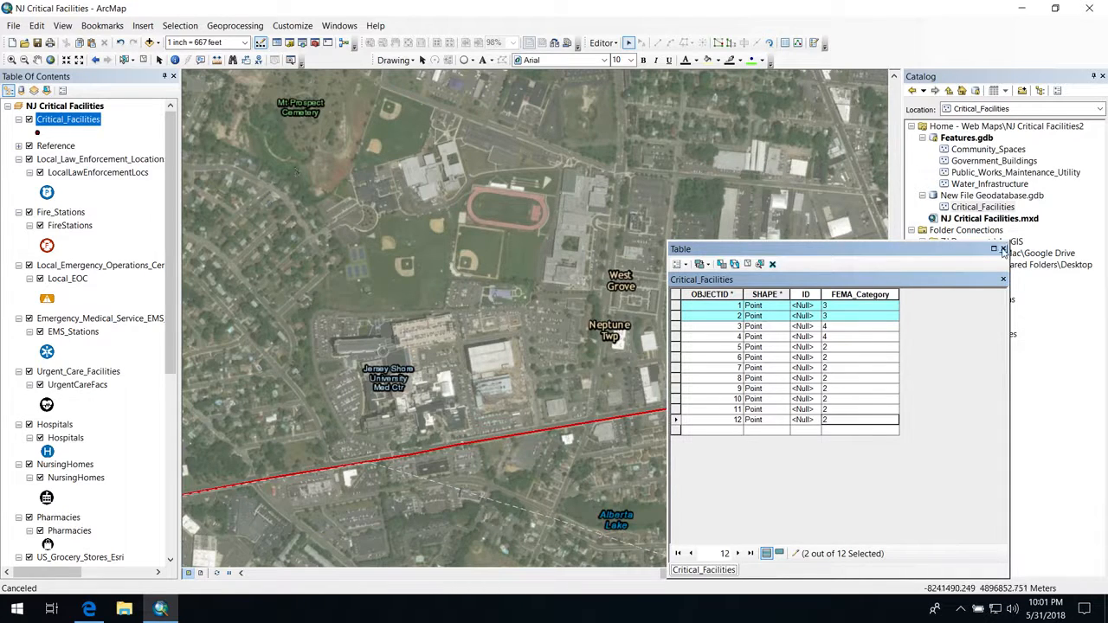
Step: Close the attribute table, stop the edit session and save the edits
click(1002, 249)
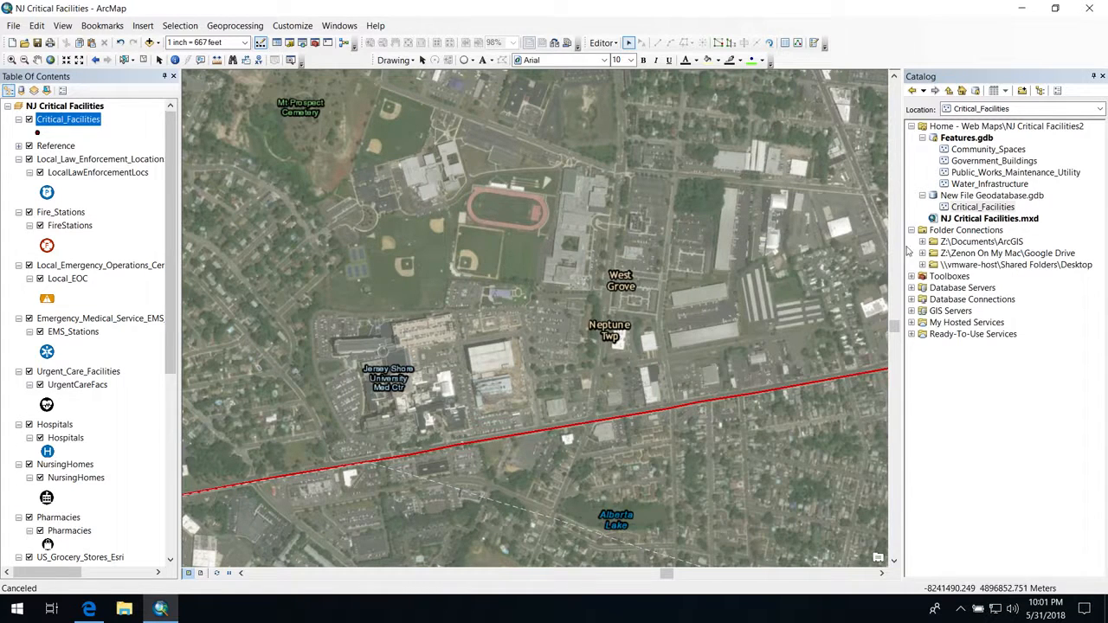
right_click(49, 121)
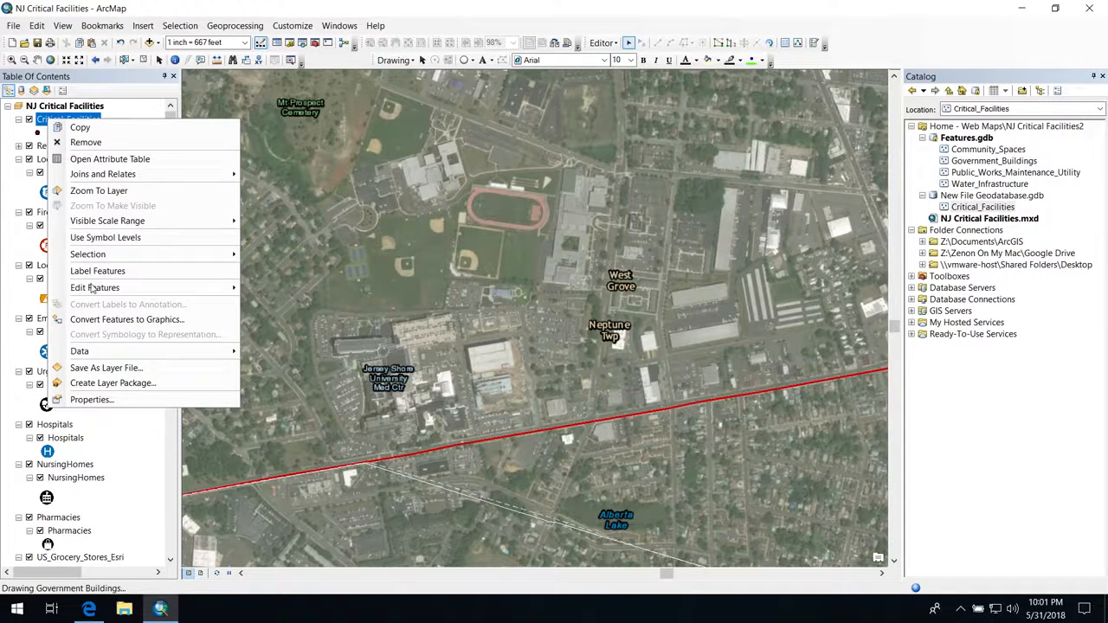
click(604, 43)
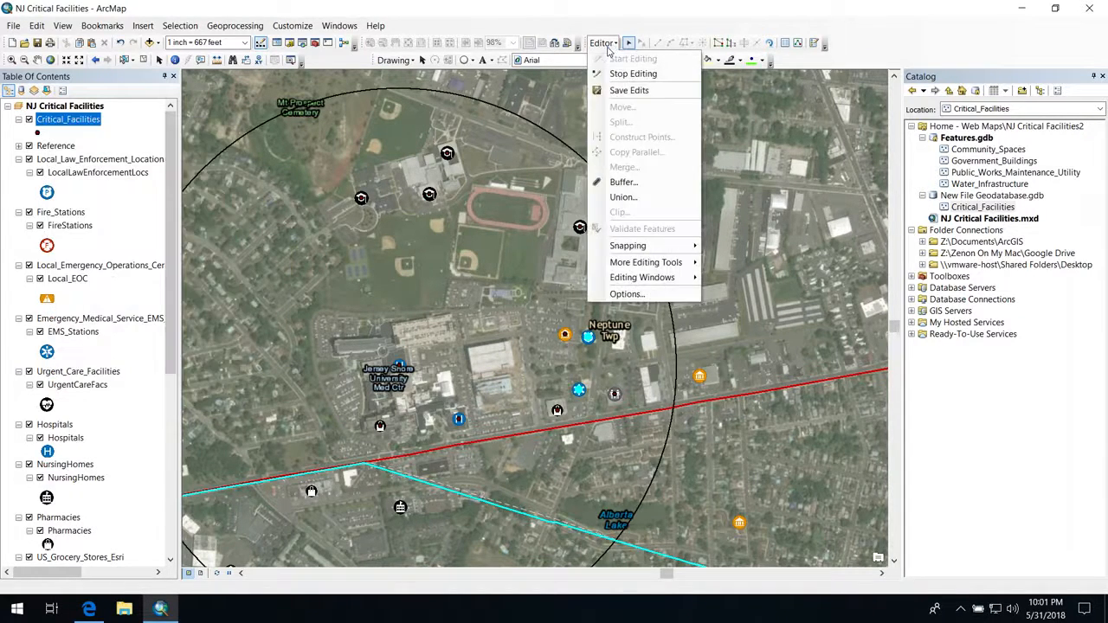
click(630, 74)
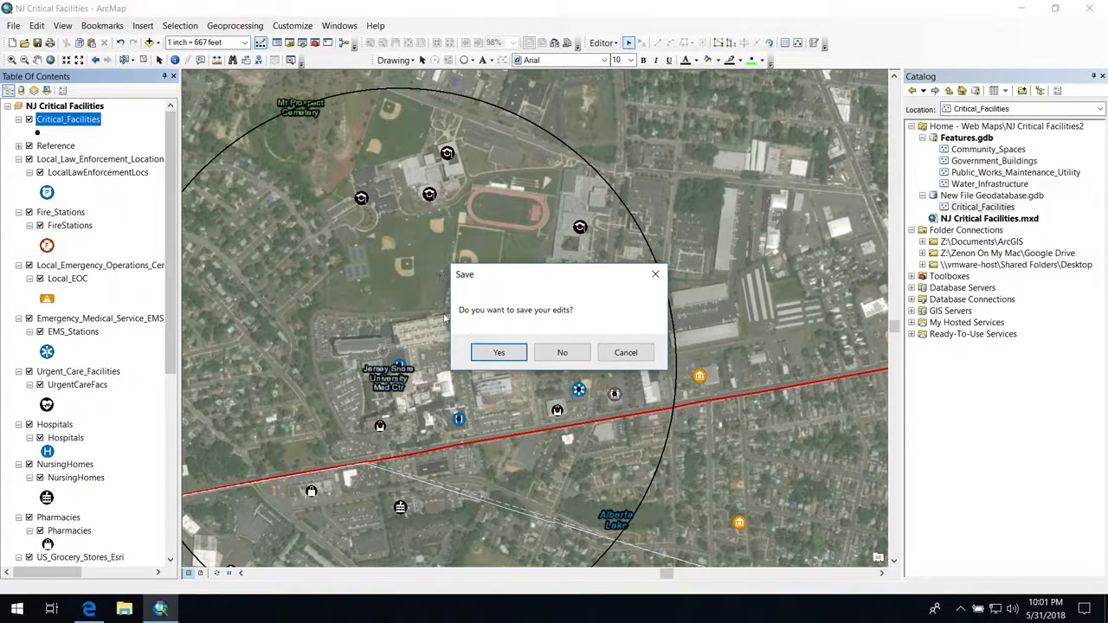
click(499, 353)
Step: Symbolize the Critical_Facilities layer by unique values of the FEMA_Category field, adding all its values
right_click(72, 125)
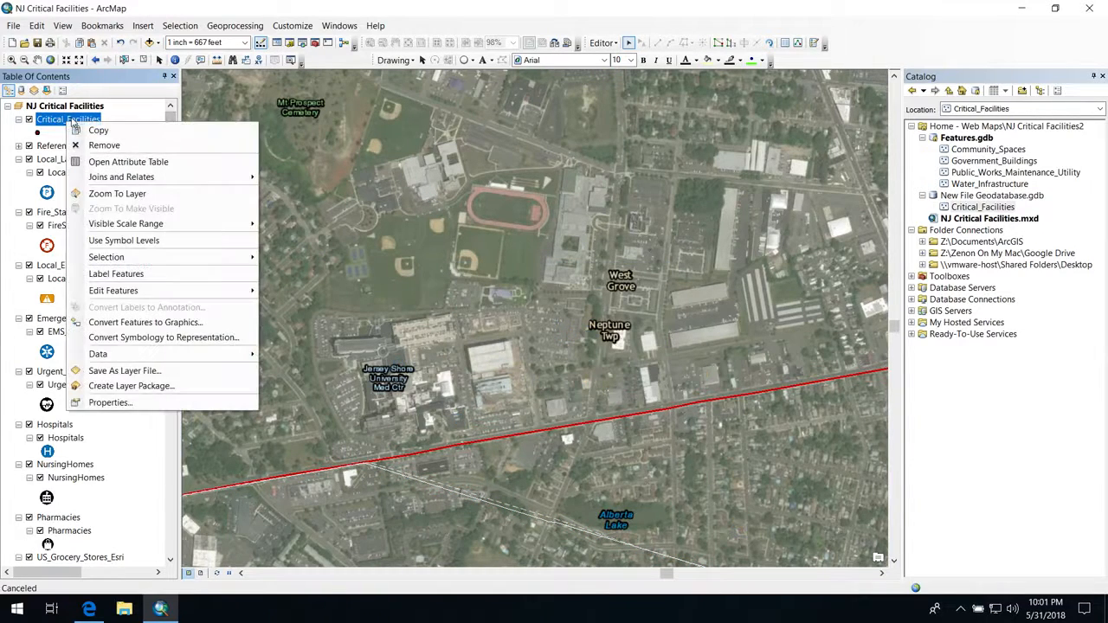
click(110, 402)
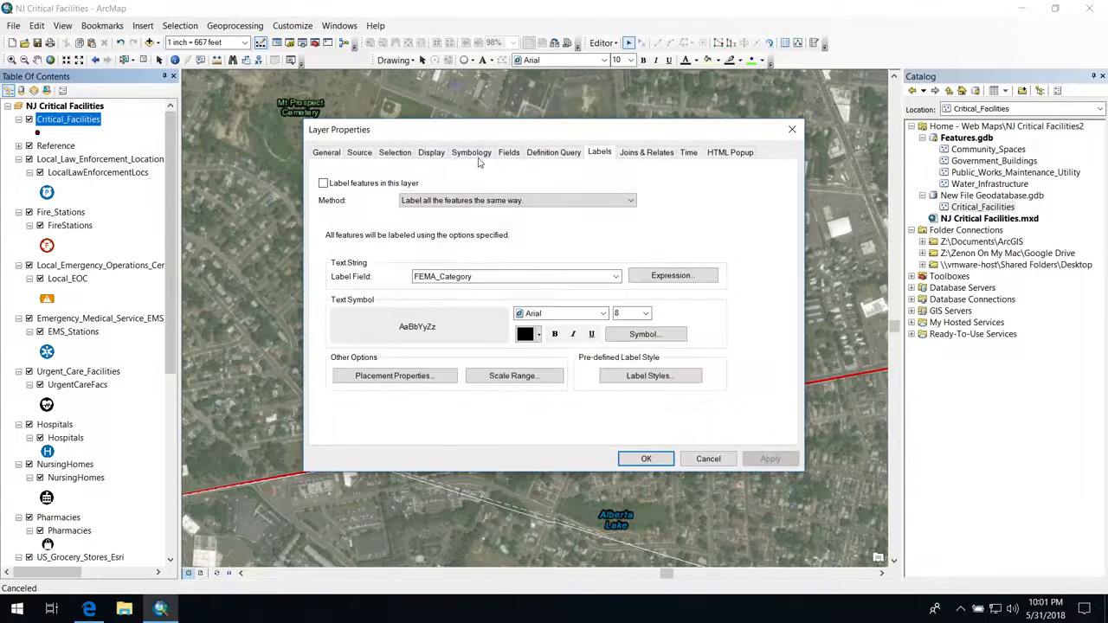
click(472, 153)
click(335, 198)
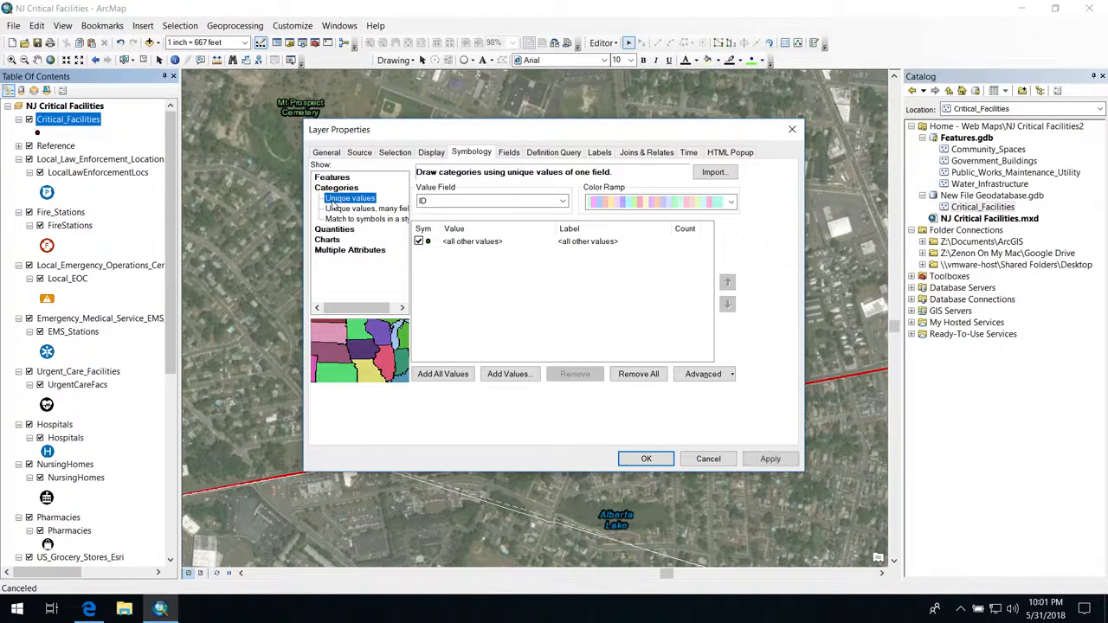
click(440, 379)
click(450, 203)
click(447, 222)
click(446, 374)
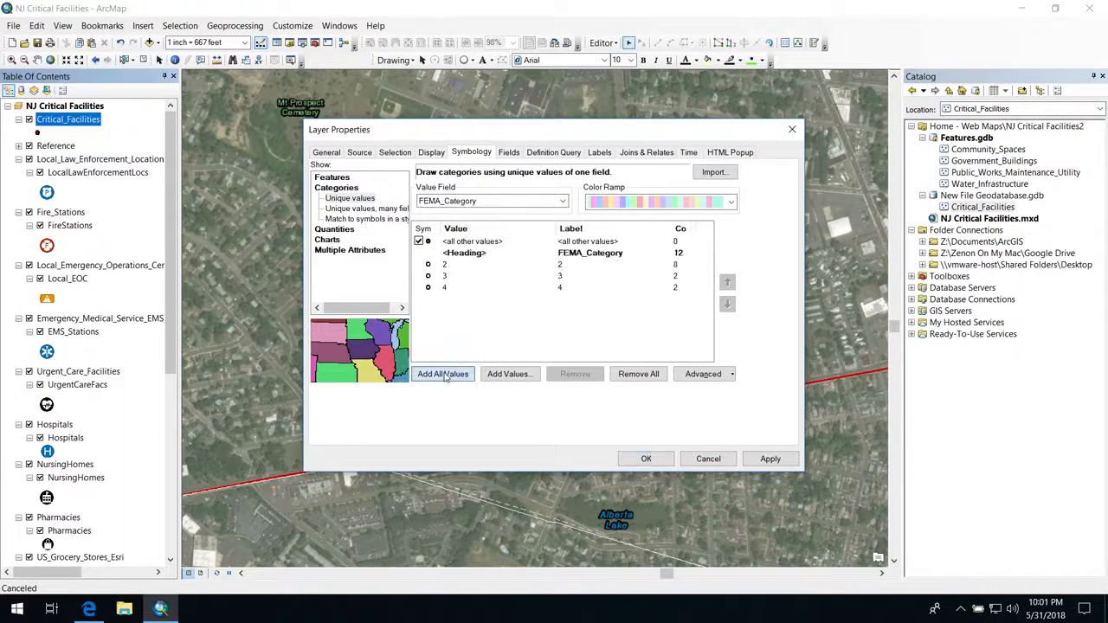
click(640, 459)
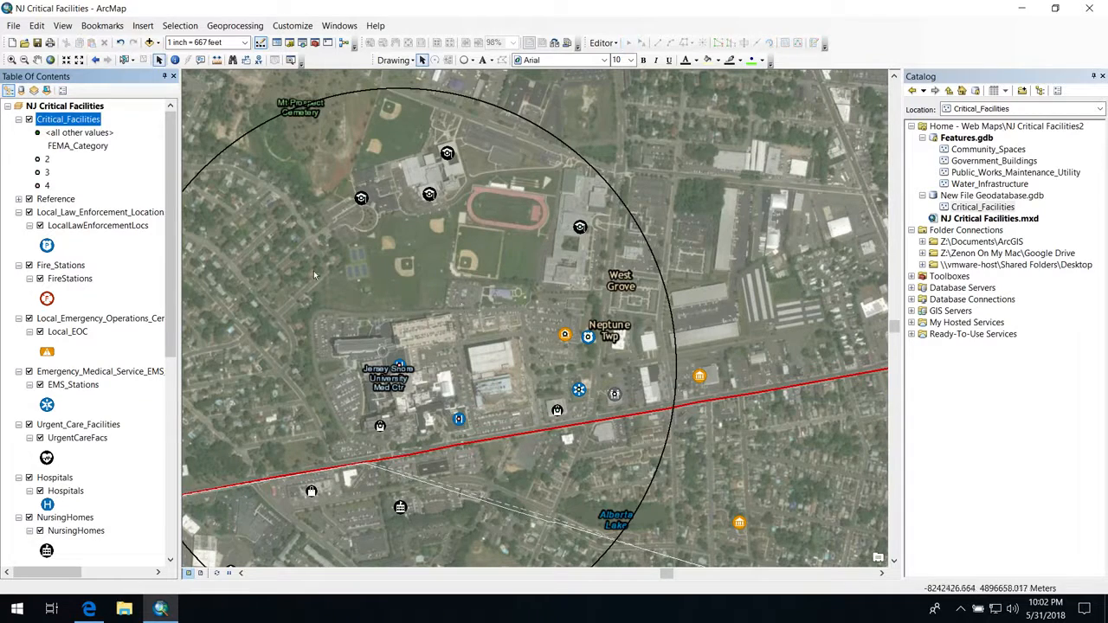
Step: Group the layers from Reference through Hurricane_Evacuation_Routes into a new group layer and hide that group
click(55, 200)
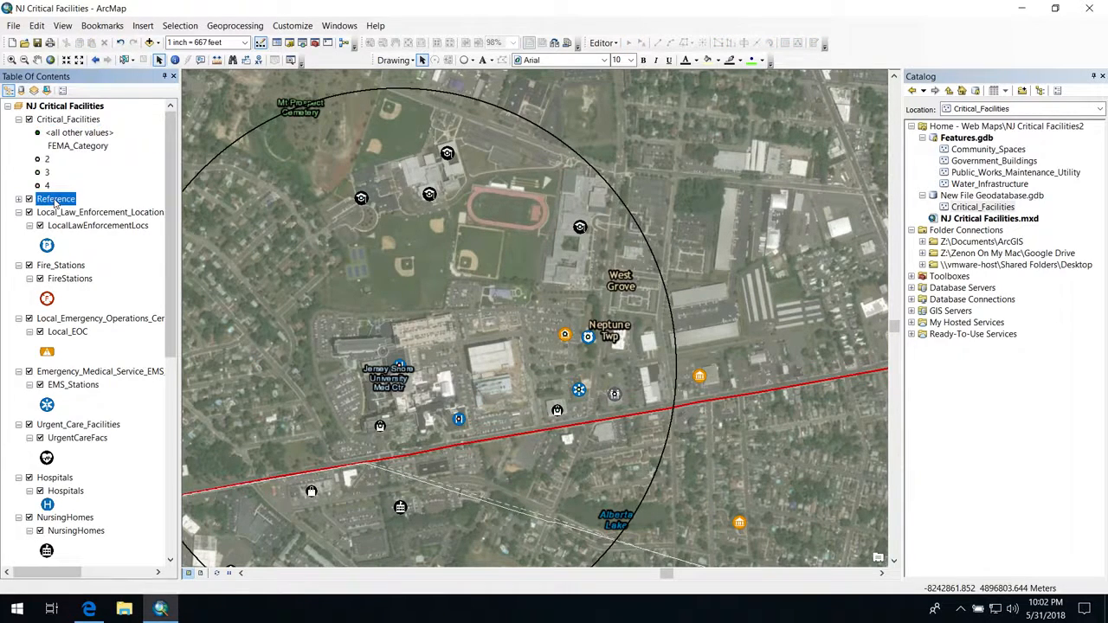
scroll(55, 200, down, 10)
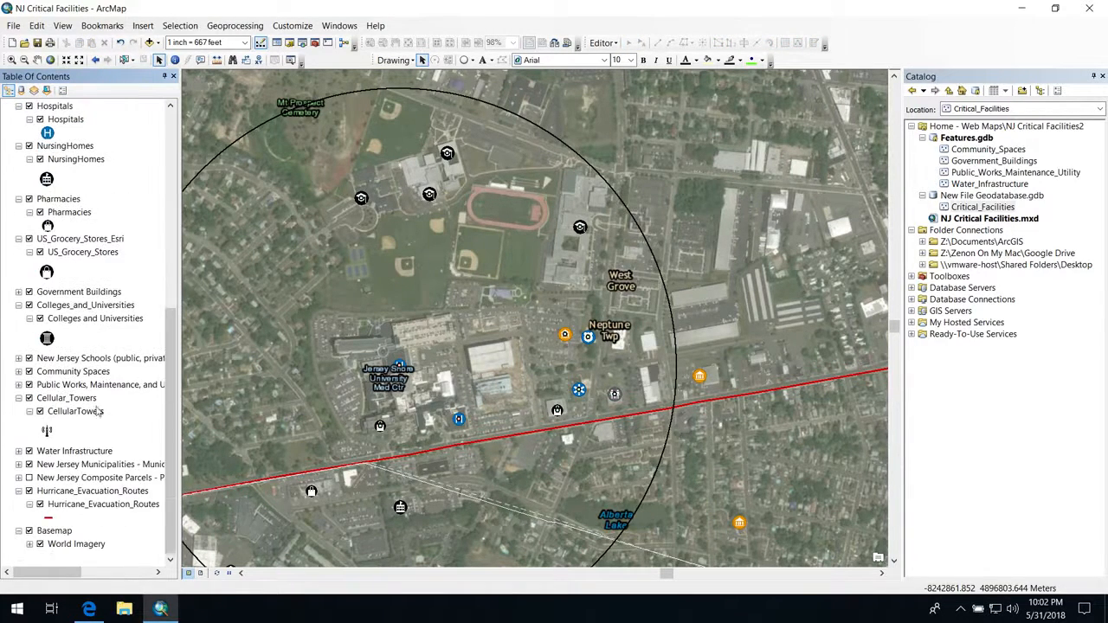
shift+click(92, 491)
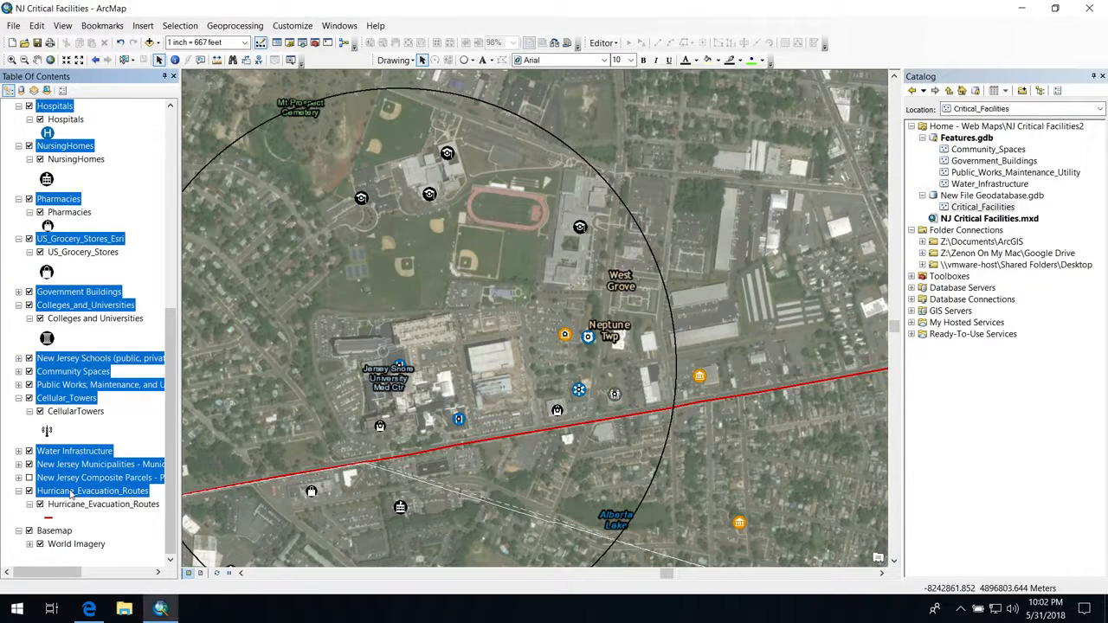
right_click(71, 492)
click(100, 400)
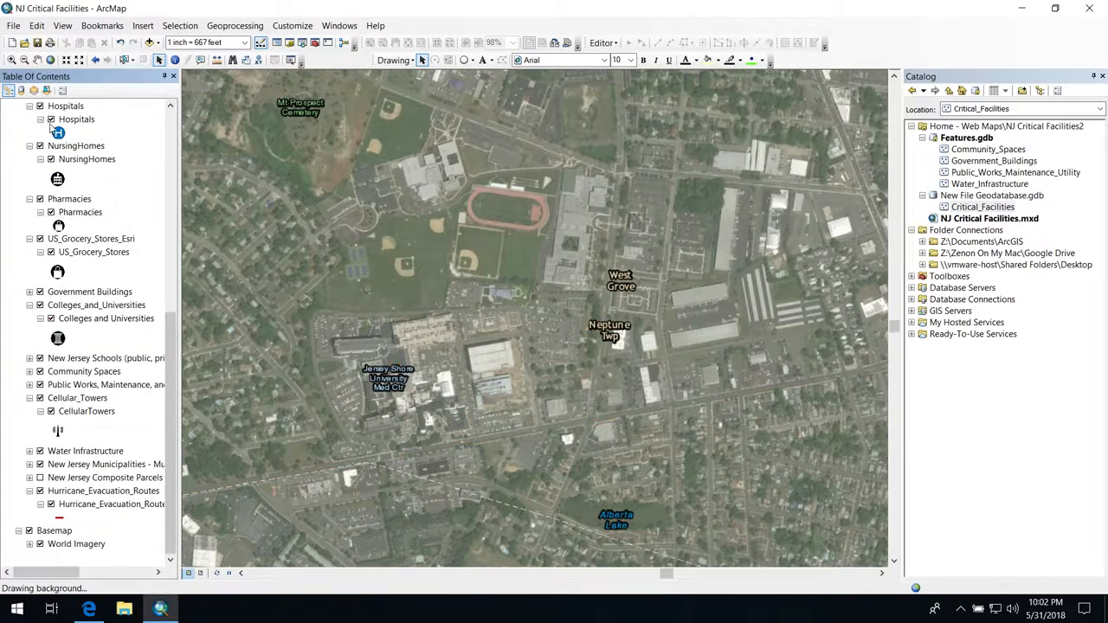
click(170, 126)
scroll(85, 138, up, 2)
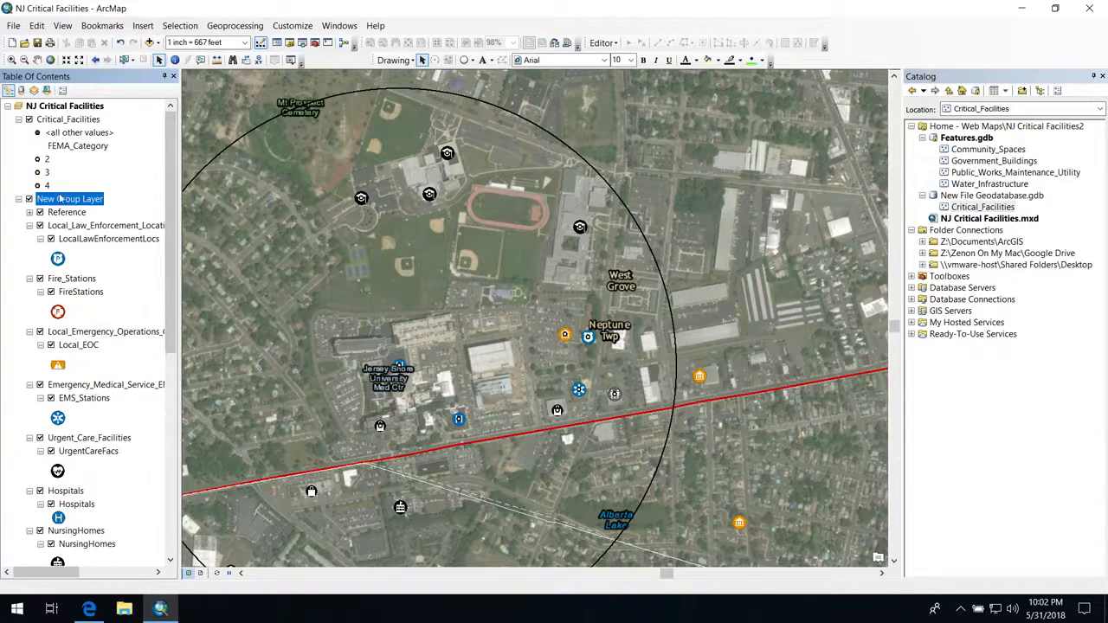
click(29, 199)
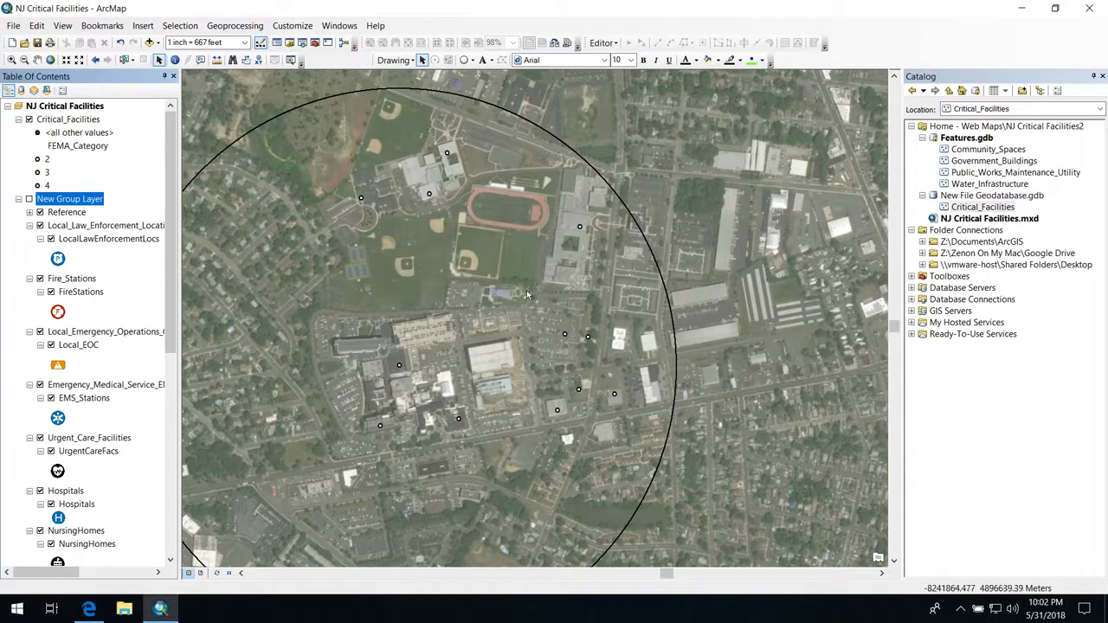
Step: Set the label field of the Critical_Facilities layer to OBJECTID
click(53, 121)
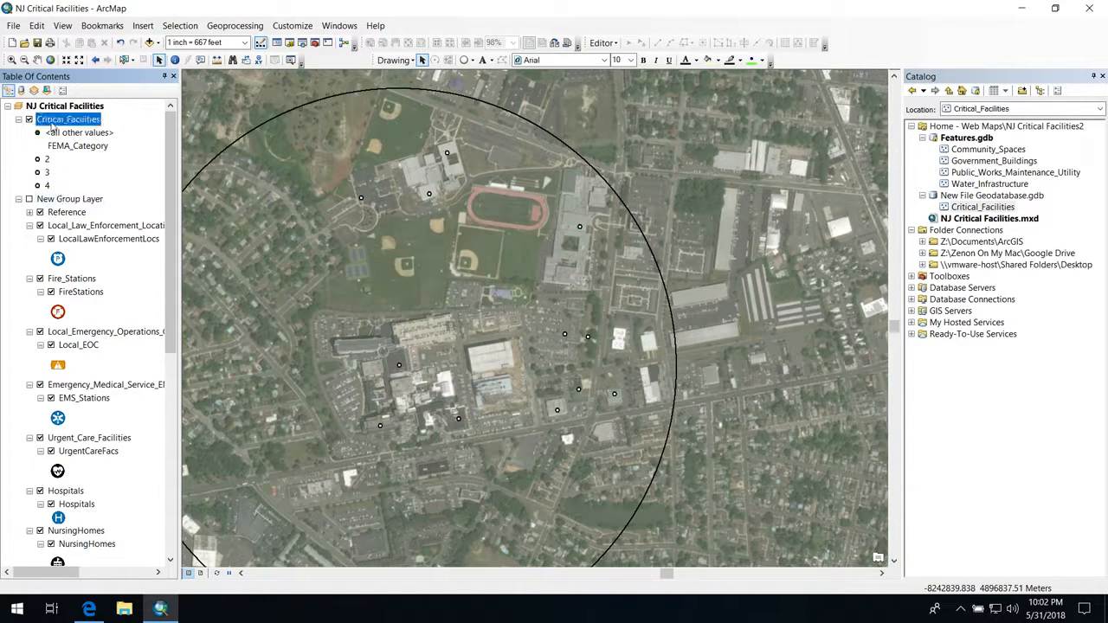
right_click(52, 126)
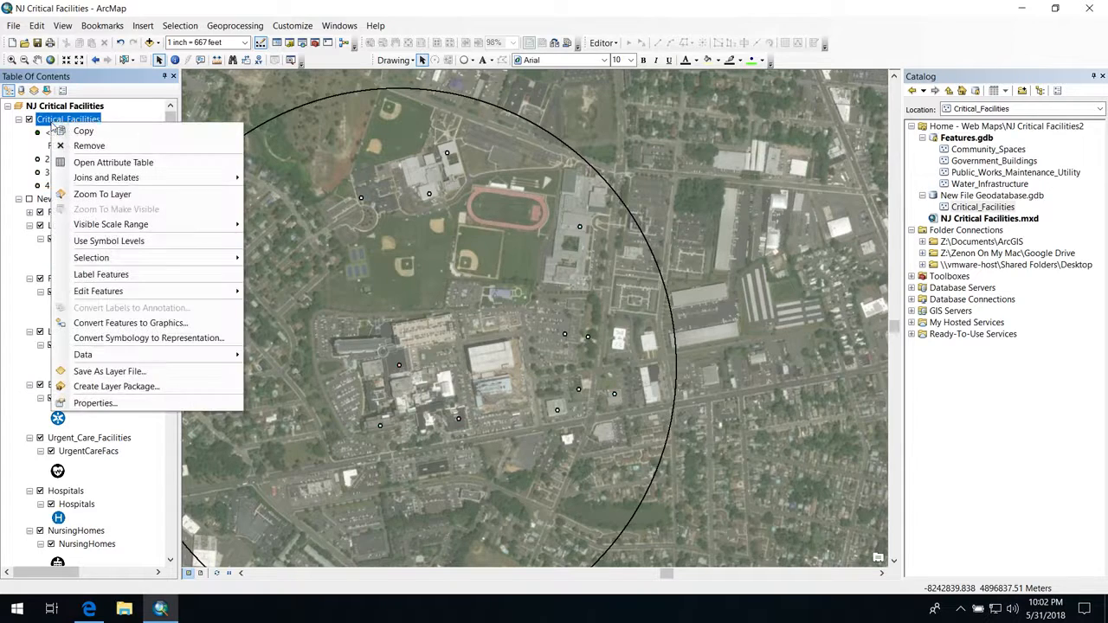
click(95, 402)
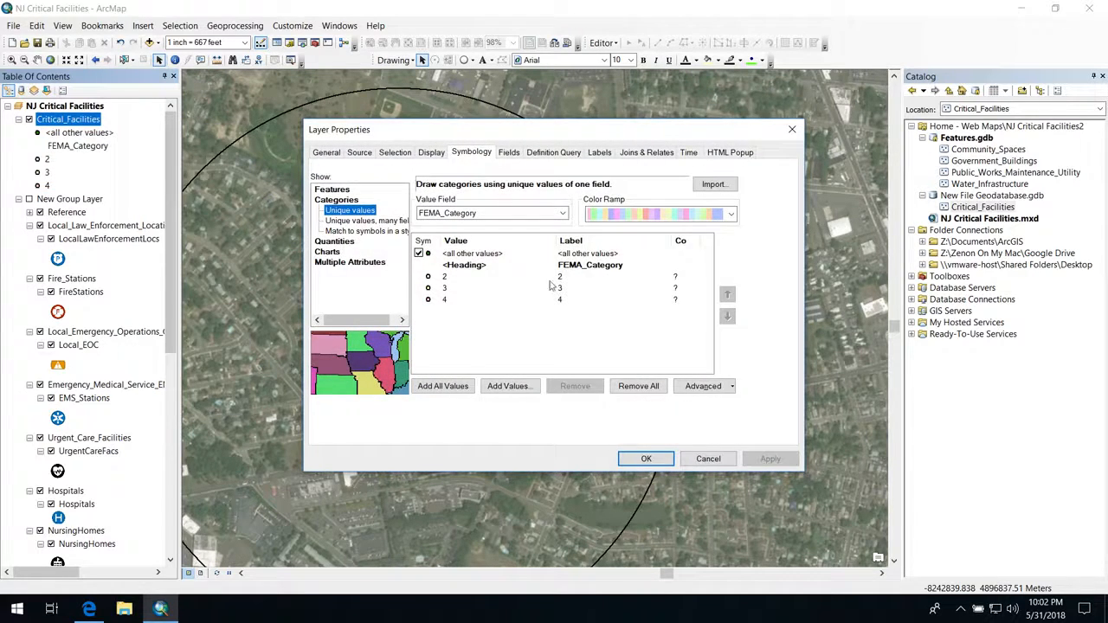
click(592, 155)
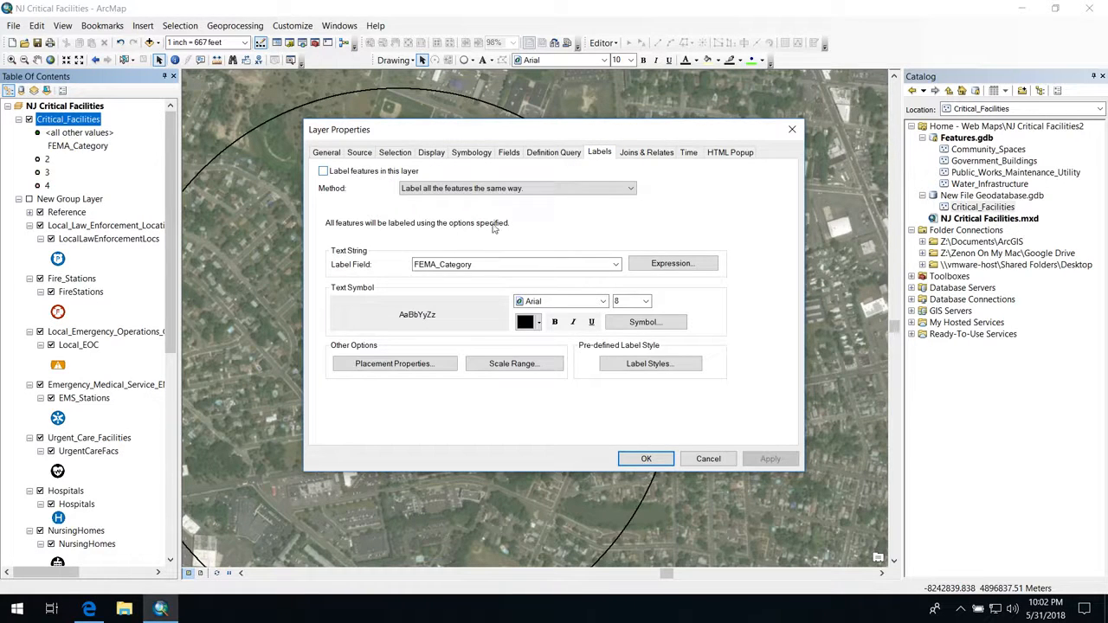
click(472, 265)
click(443, 275)
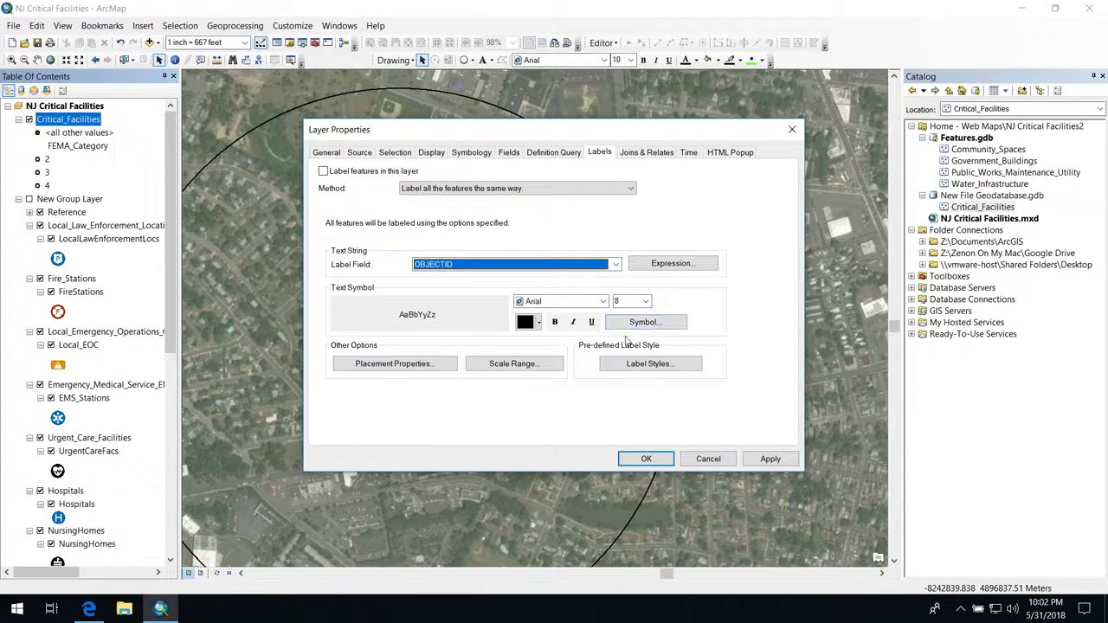
Step: Change the feature weight in the conflict detection settings of the Critical_Facilities labels and apply the layer properties
click(500, 366)
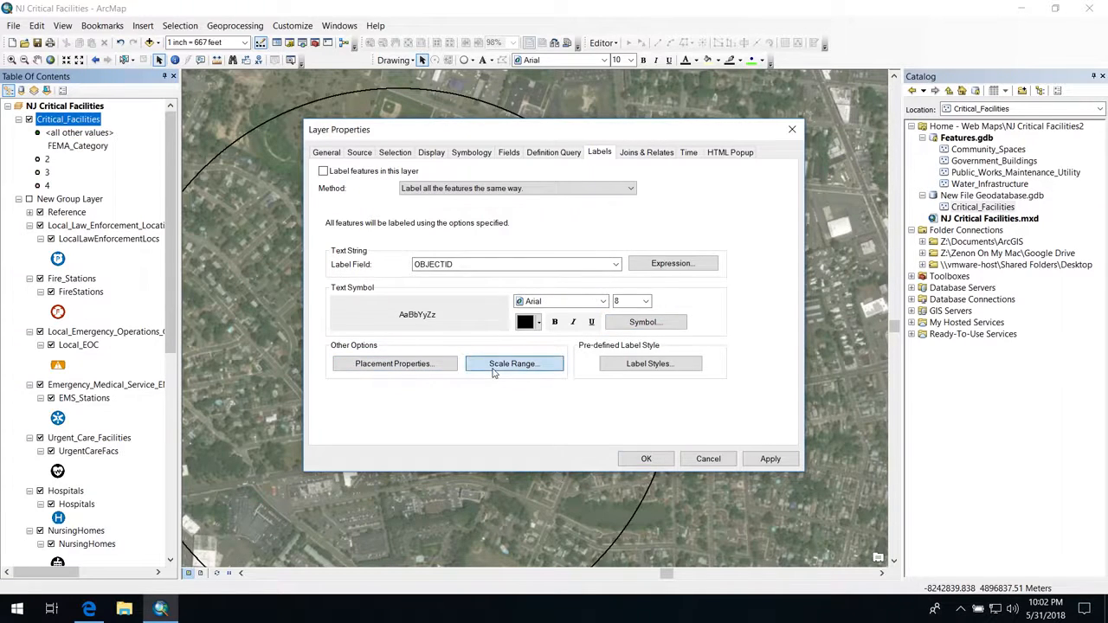
click(632, 367)
click(412, 365)
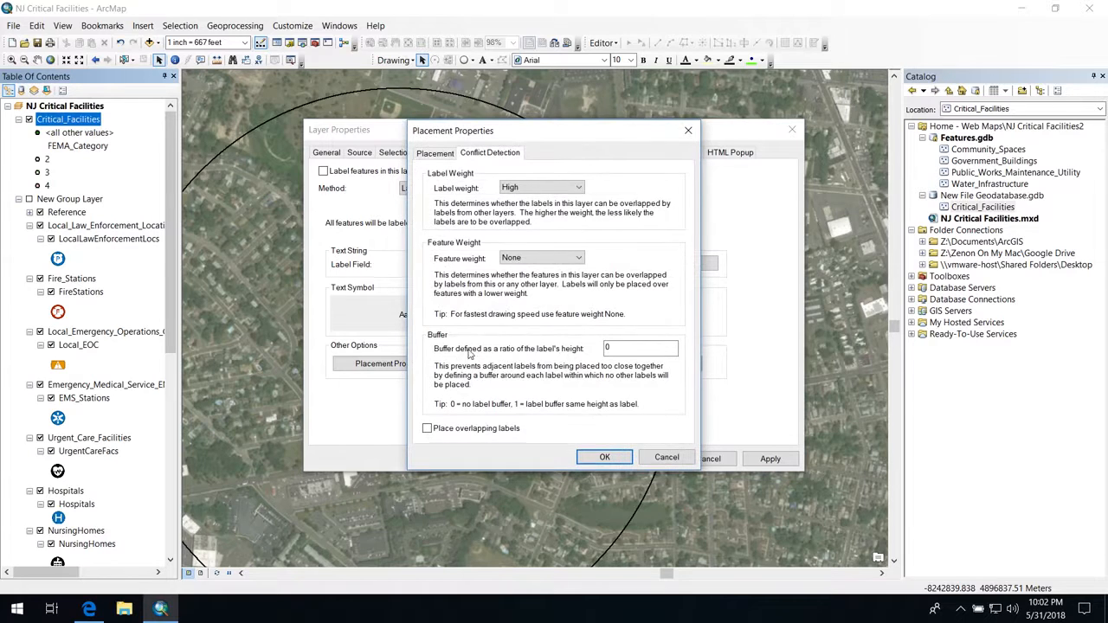
click(541, 257)
click(519, 300)
click(594, 459)
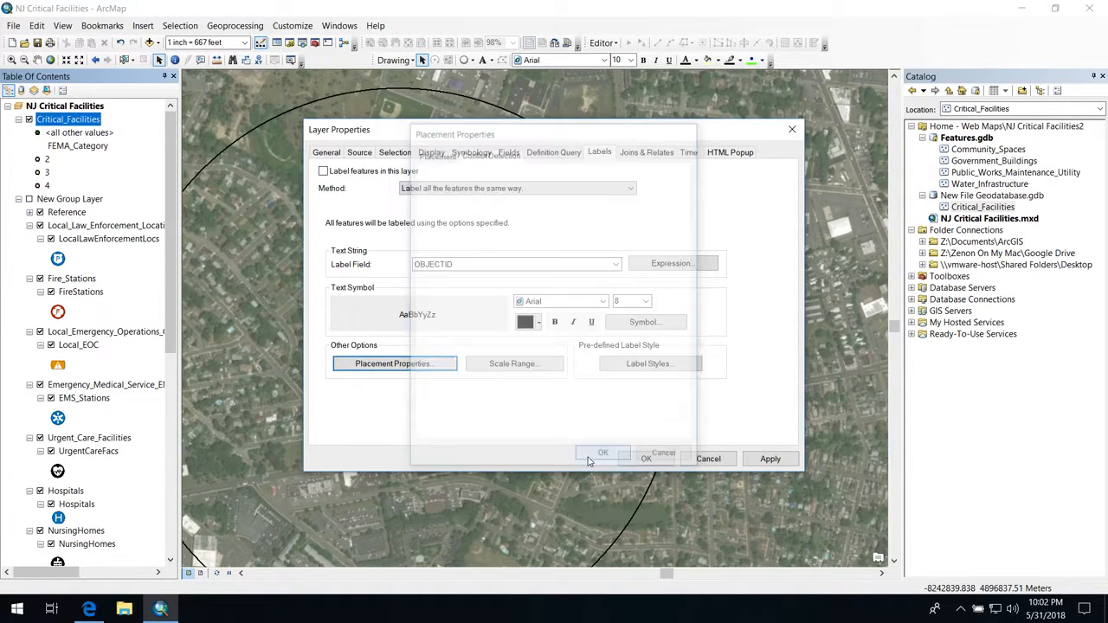
click(629, 461)
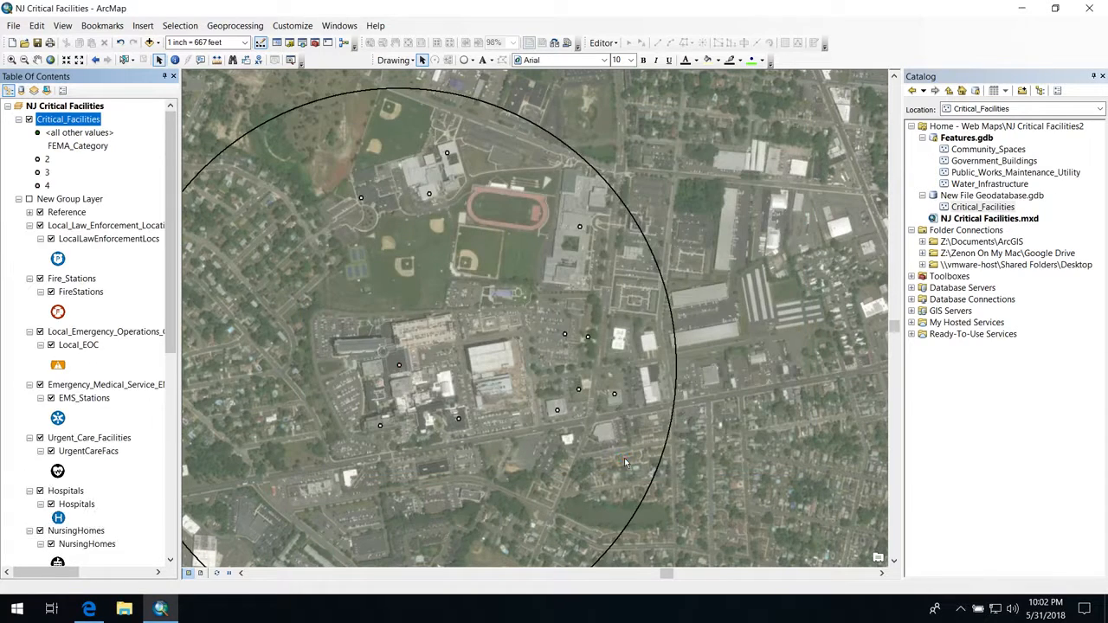
Step: Turn on labels for the Critical_Facilities layer and format them in bold with a larger font size
right_click(64, 119)
click(110, 269)
right_click(64, 126)
click(130, 453)
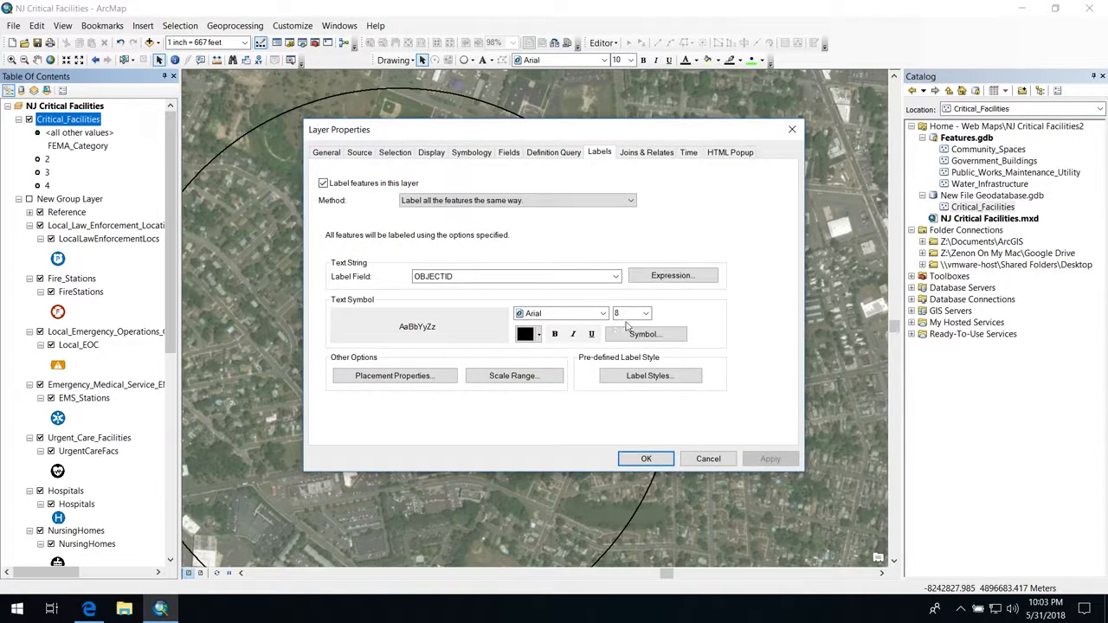
click(554, 333)
click(644, 314)
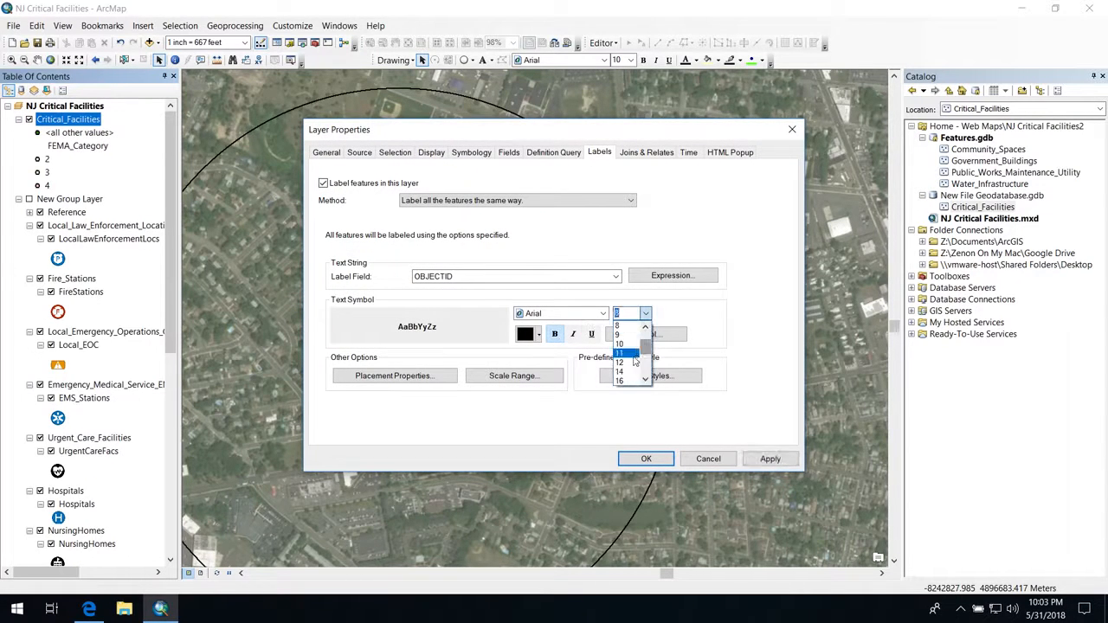
click(624, 357)
click(644, 458)
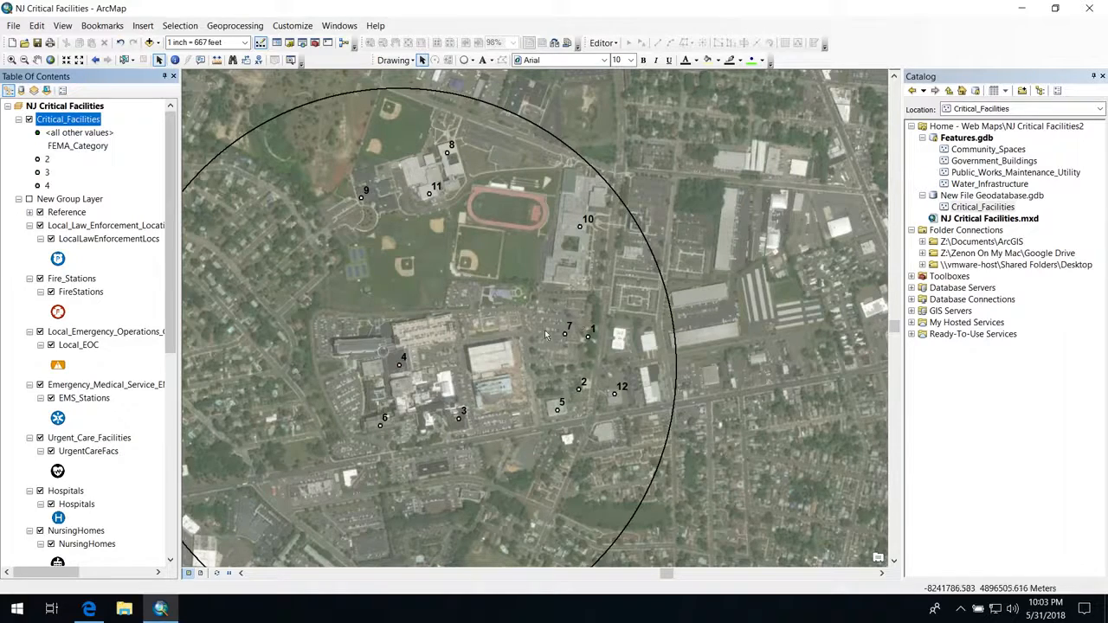
Step: Show the whole circle in layout view and set the Letter map page to landscape orientation
scroll(458, 342, up, 1)
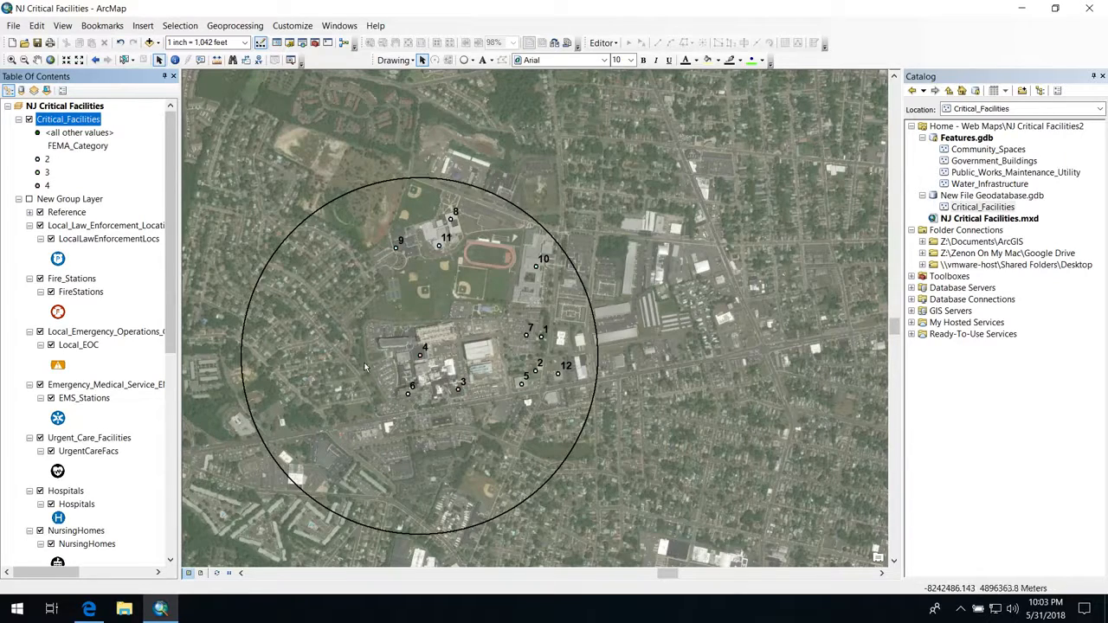
click(201, 574)
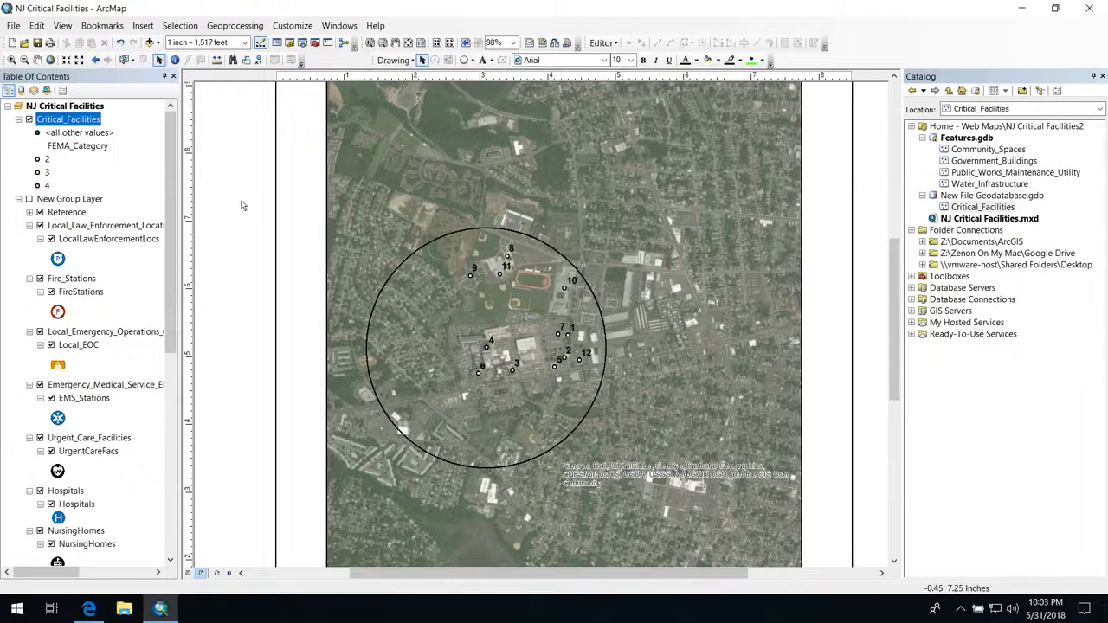
click(15, 26)
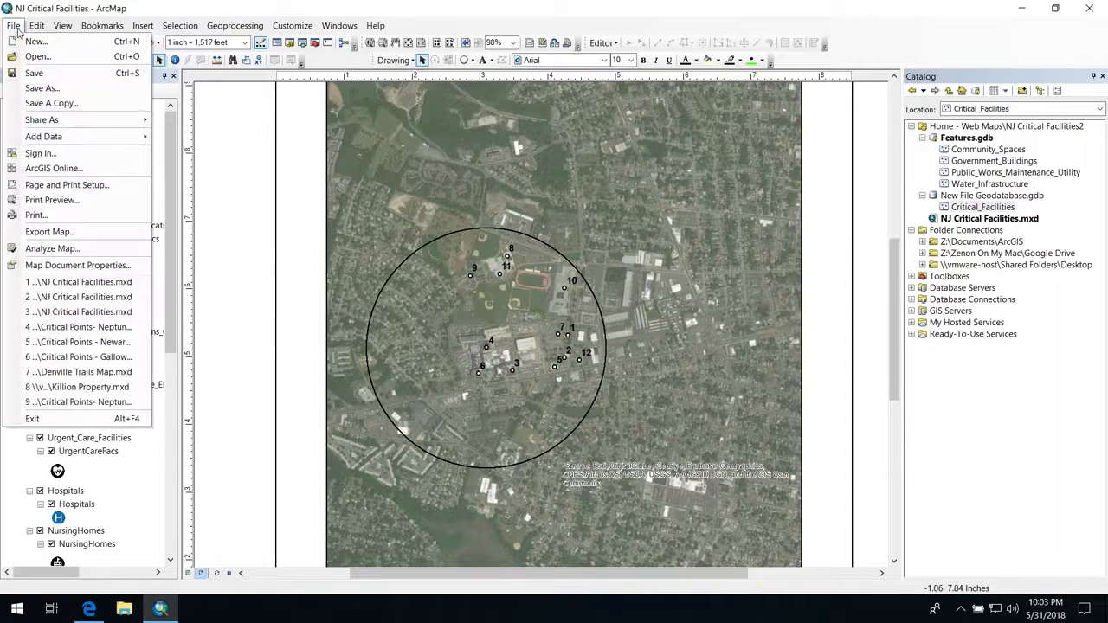
click(47, 199)
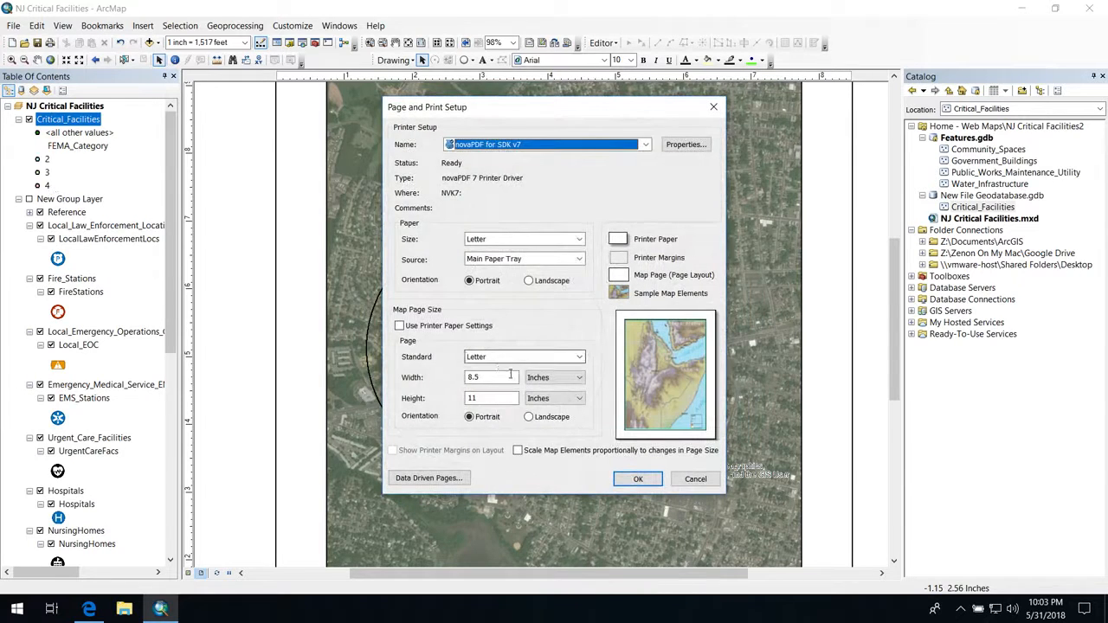
click(534, 417)
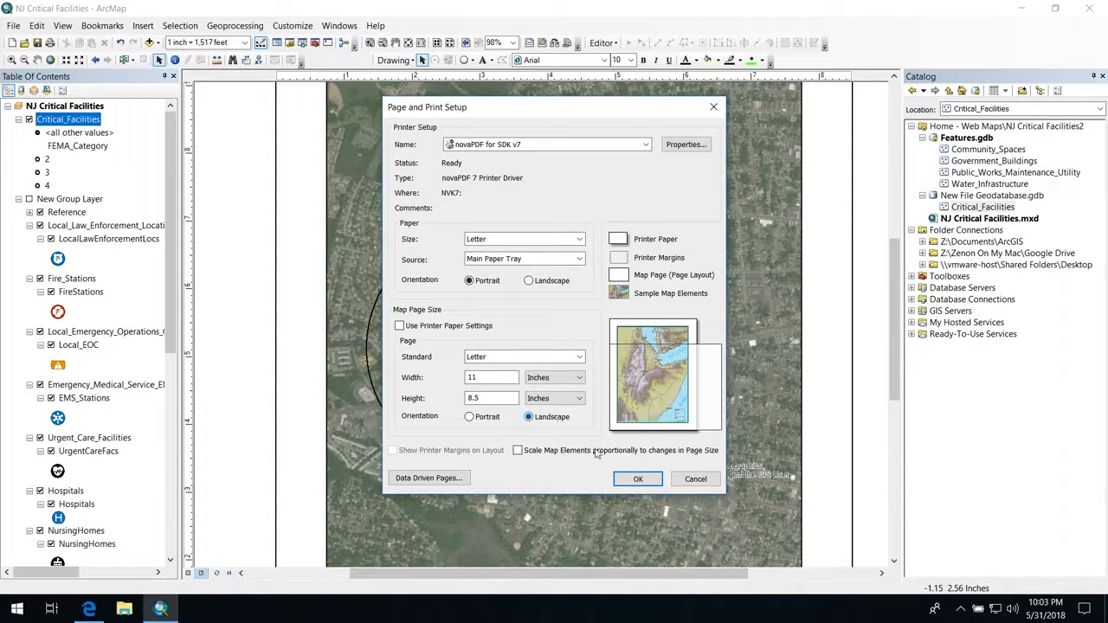
click(636, 478)
click(637, 478)
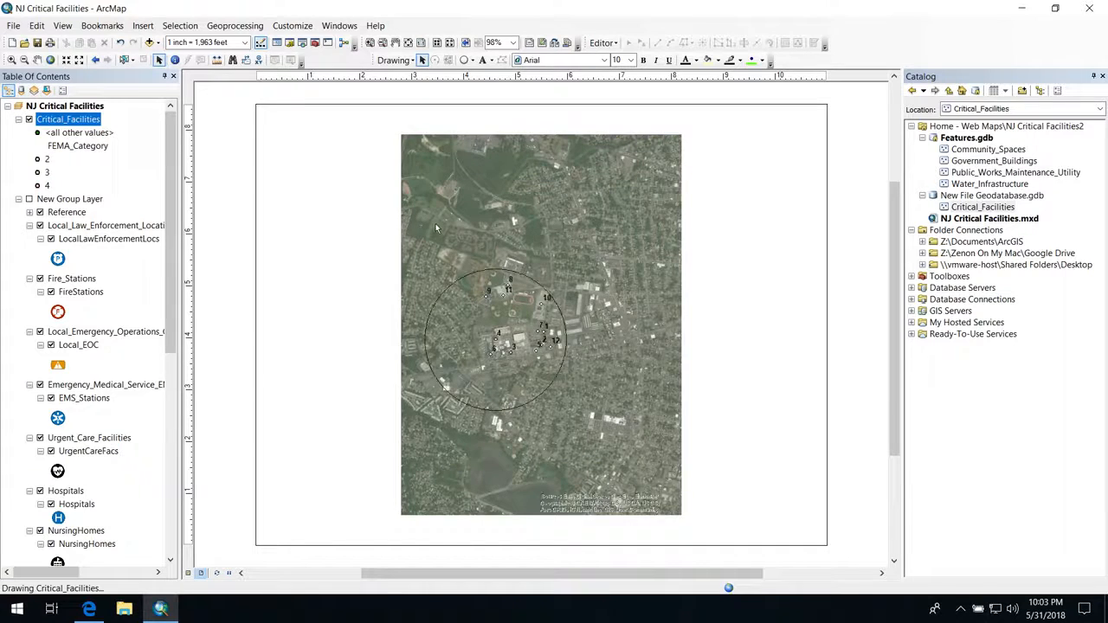
Step: Widen the map data frame on both sides so it spans most of the landscape page
click(436, 222)
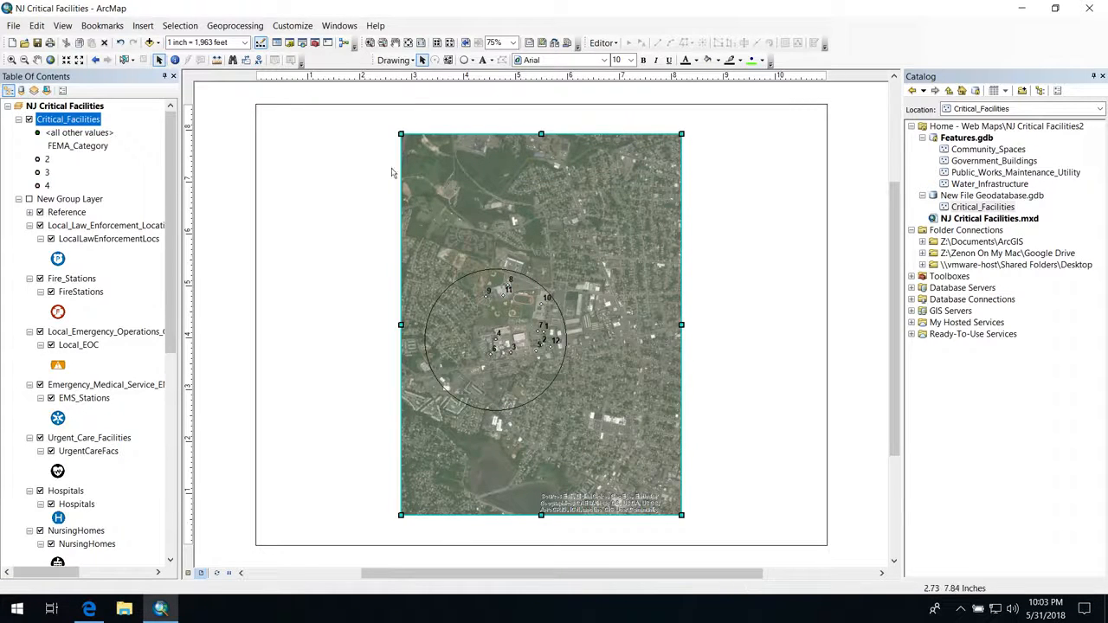
drag(404, 324, 294, 325)
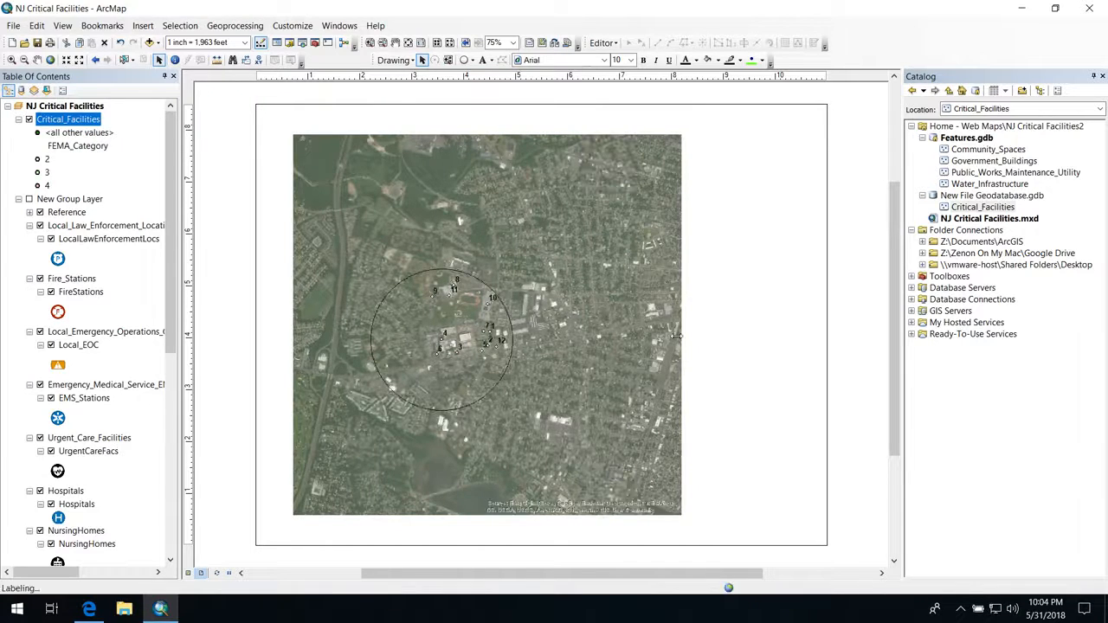
drag(773, 334, 796, 338)
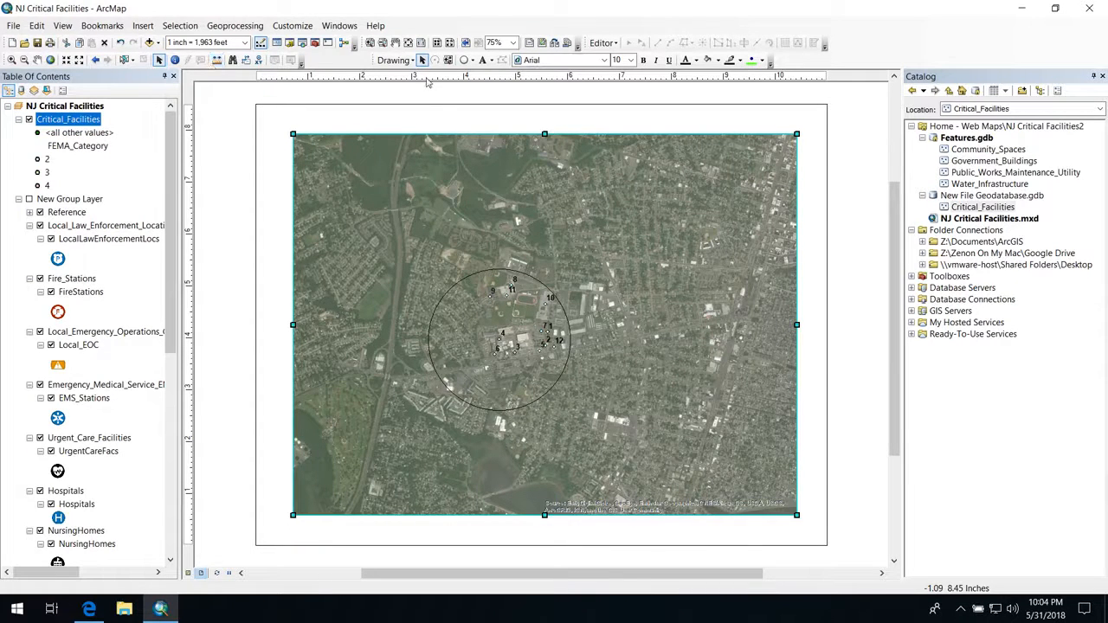
Step: Enlarge the map to a scale of 1 inch = 1,042 feet and centre the circle within the data frame
click(12, 59)
click(519, 323)
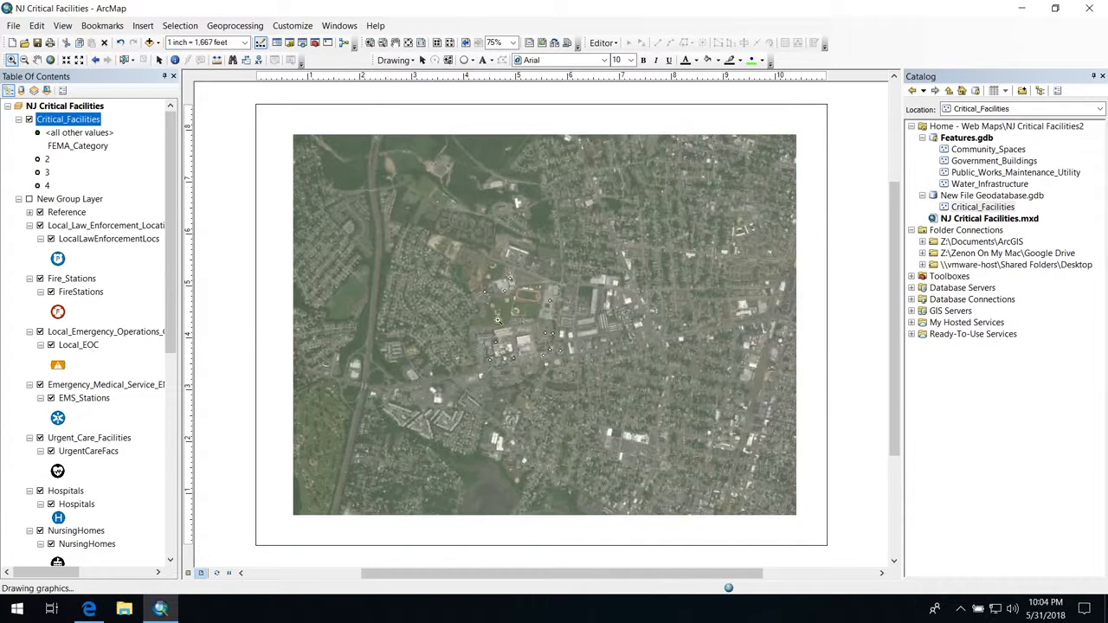
click(498, 320)
click(498, 320)
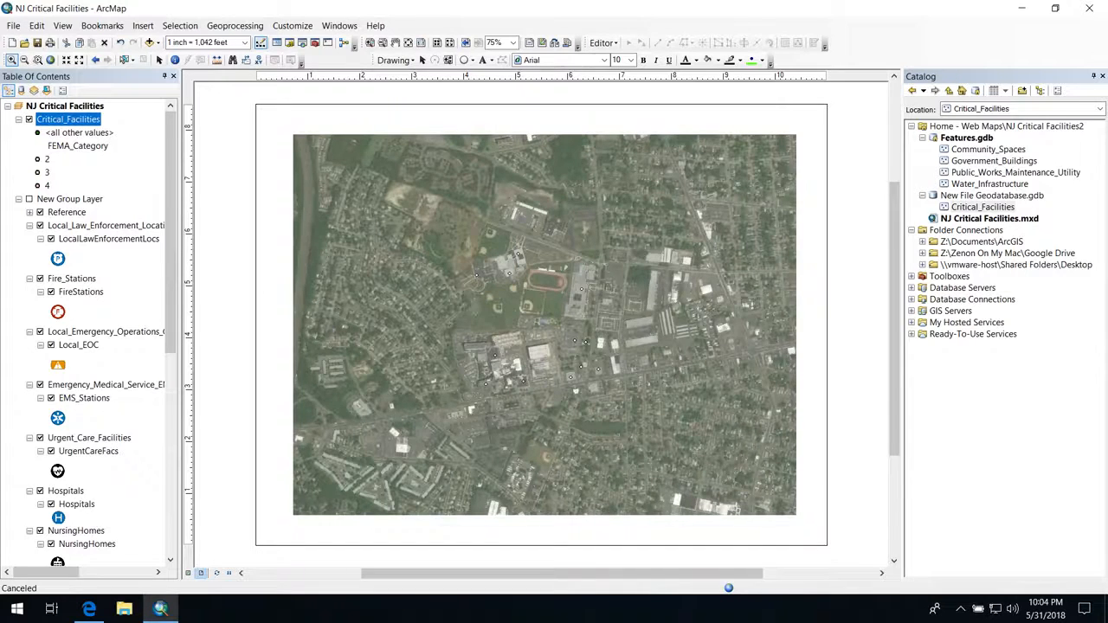
click(37, 59)
drag(492, 332, 541, 304)
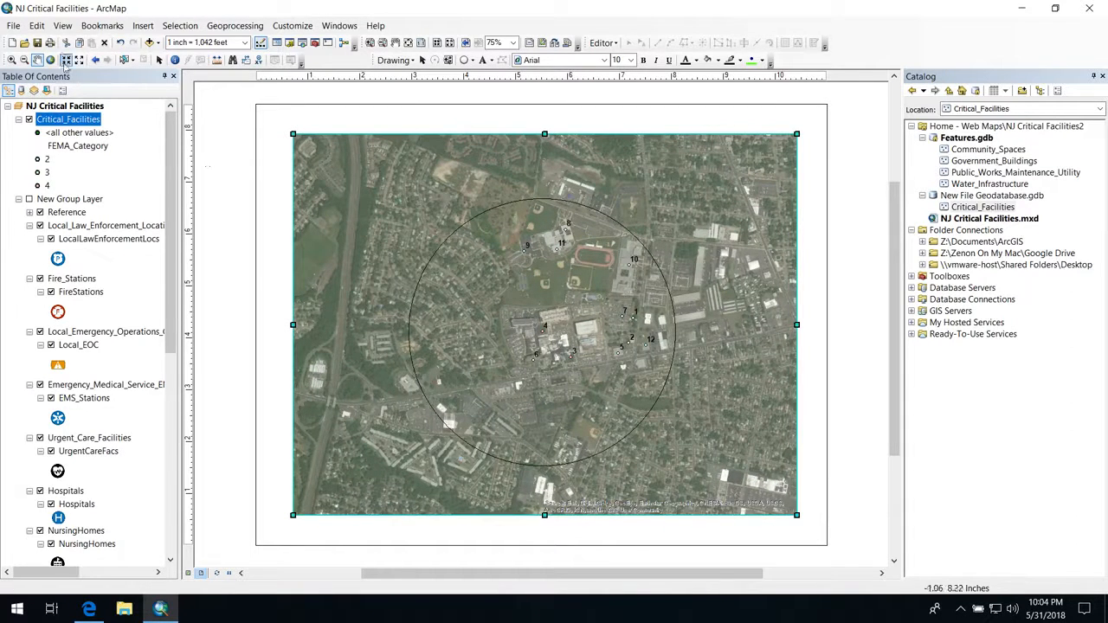
click(159, 60)
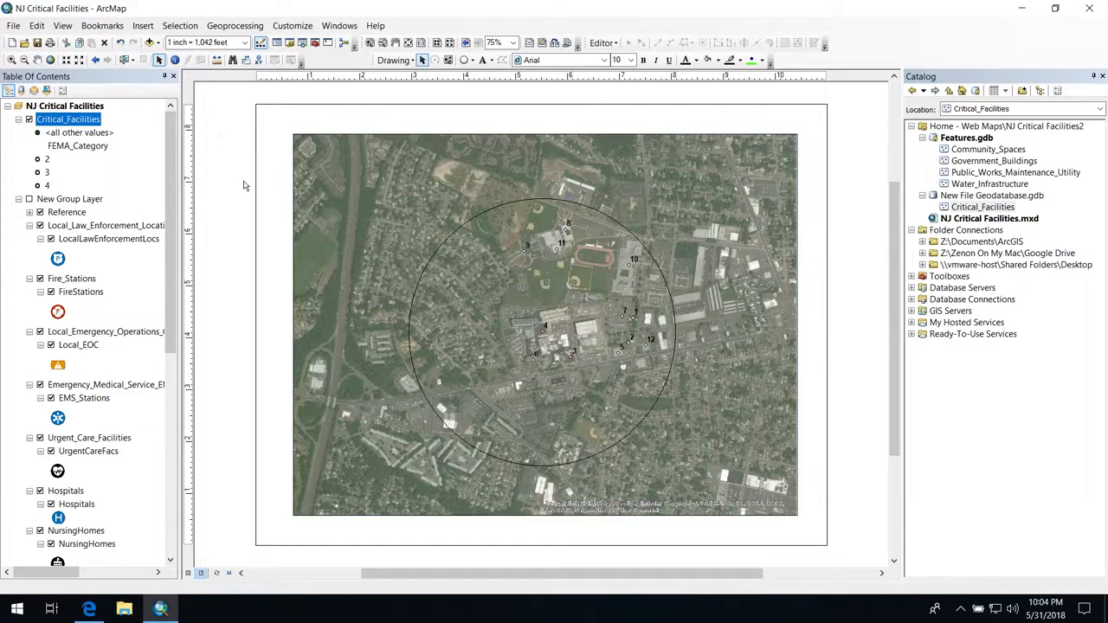
Step: Raise the data frame's bottom edge slightly and place an Alternating Scale Bar 2 below its lower-left corner
drag(544, 516, 544, 509)
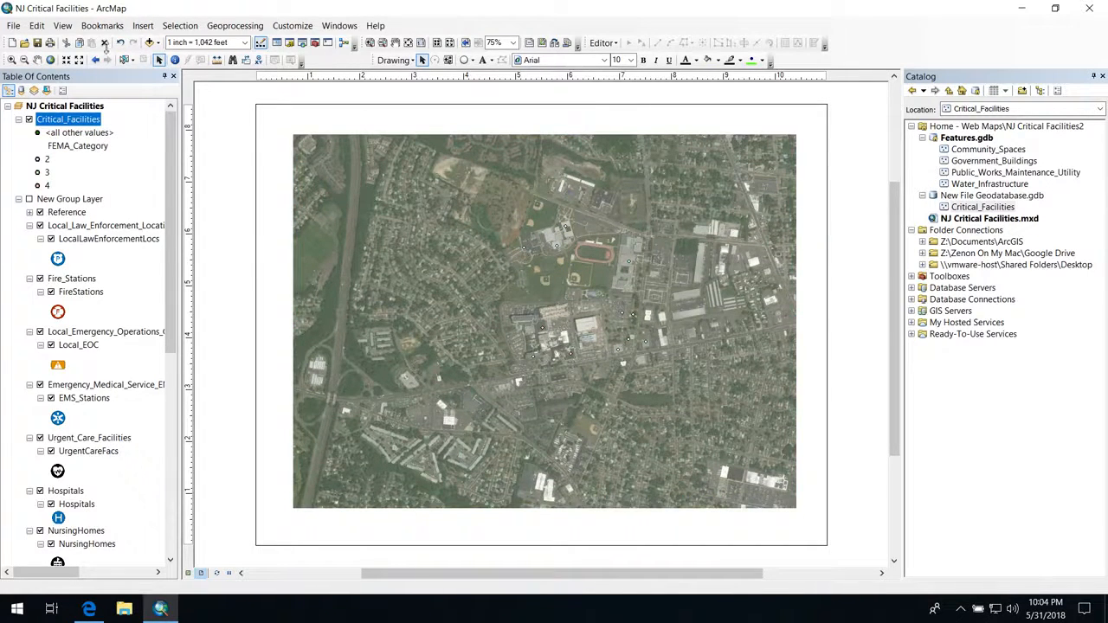
click(143, 25)
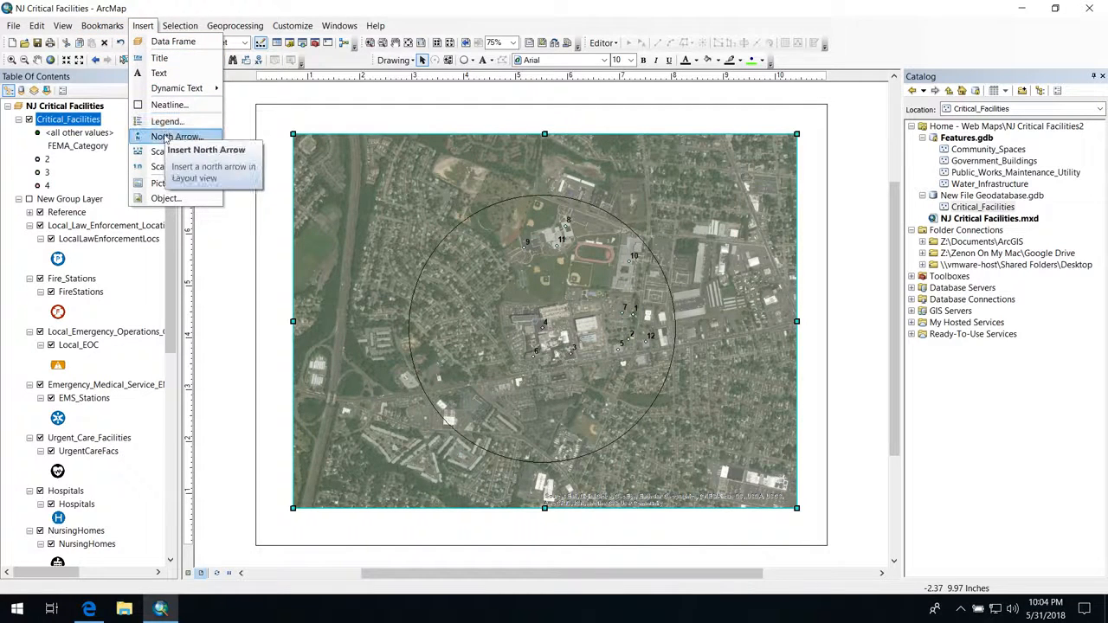
click(169, 152)
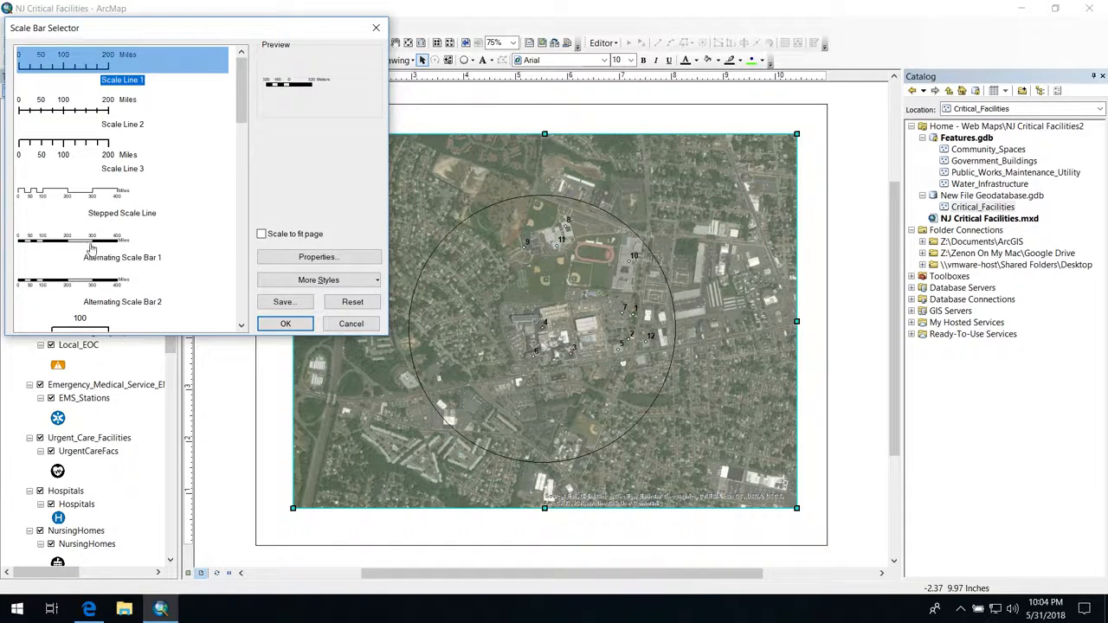
click(91, 252)
click(100, 277)
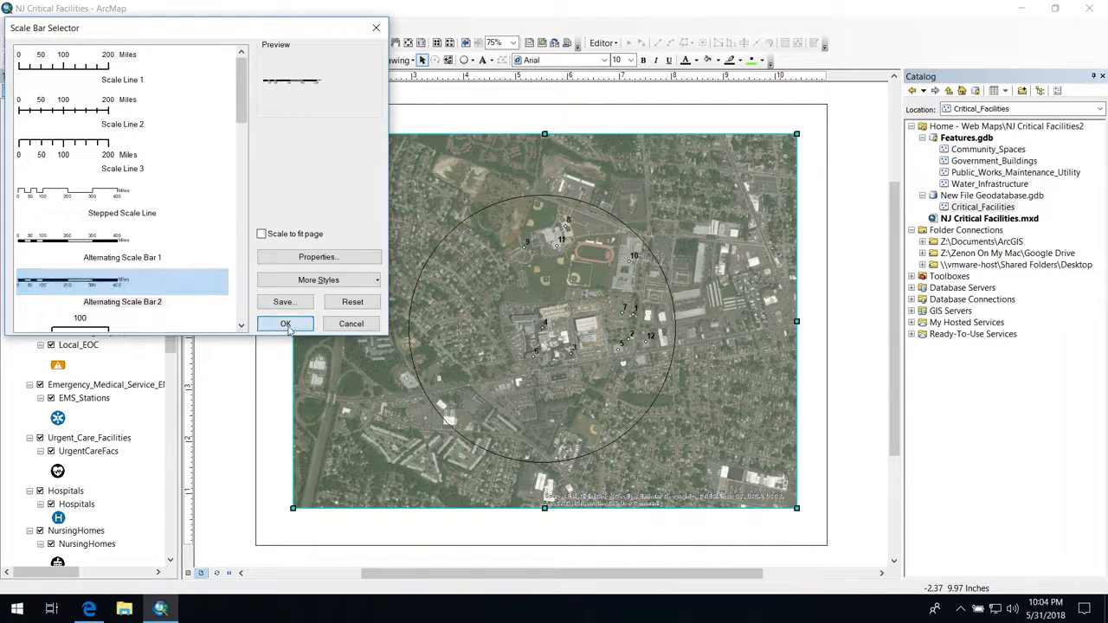
click(285, 324)
drag(506, 333, 336, 529)
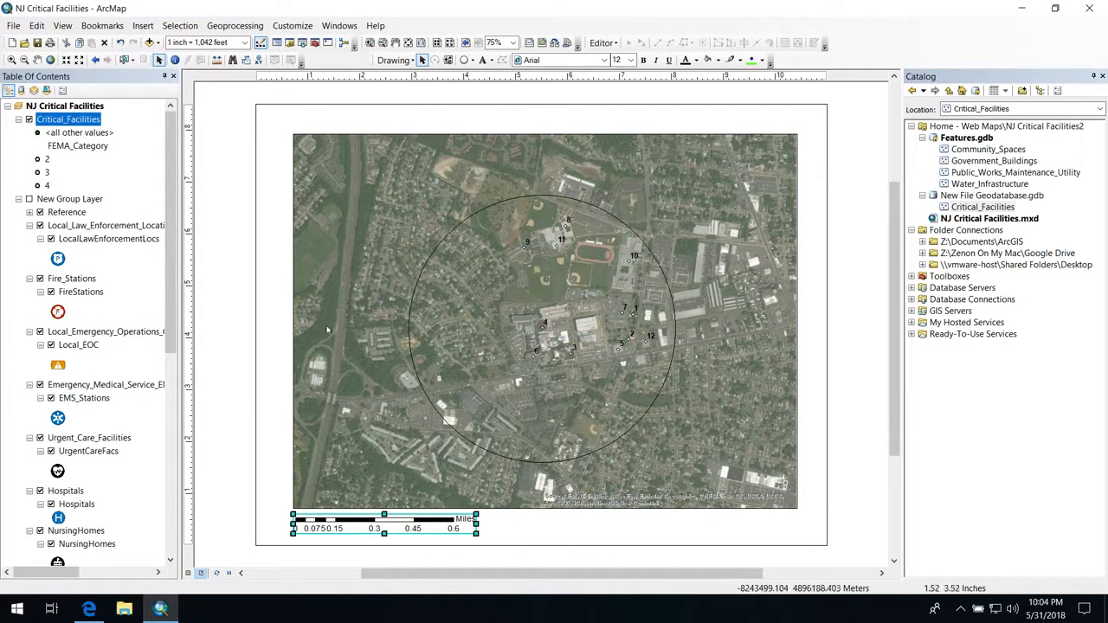
click(270, 251)
Step: Insert the ESRI North 2 north arrow and place it below the data frame's lower-right corner
click(143, 25)
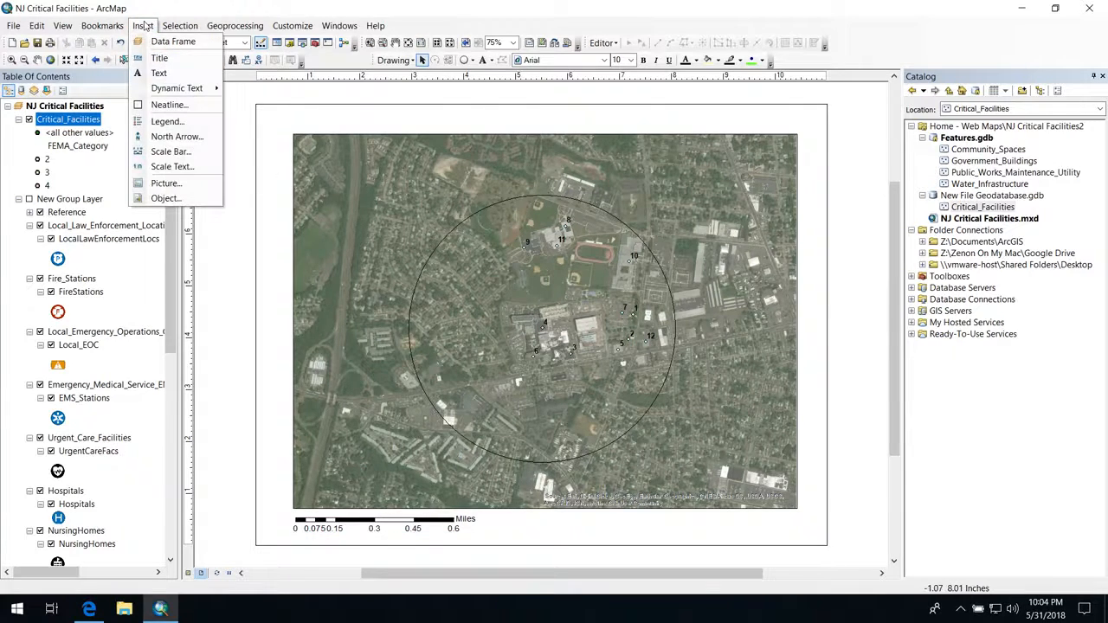
click(173, 136)
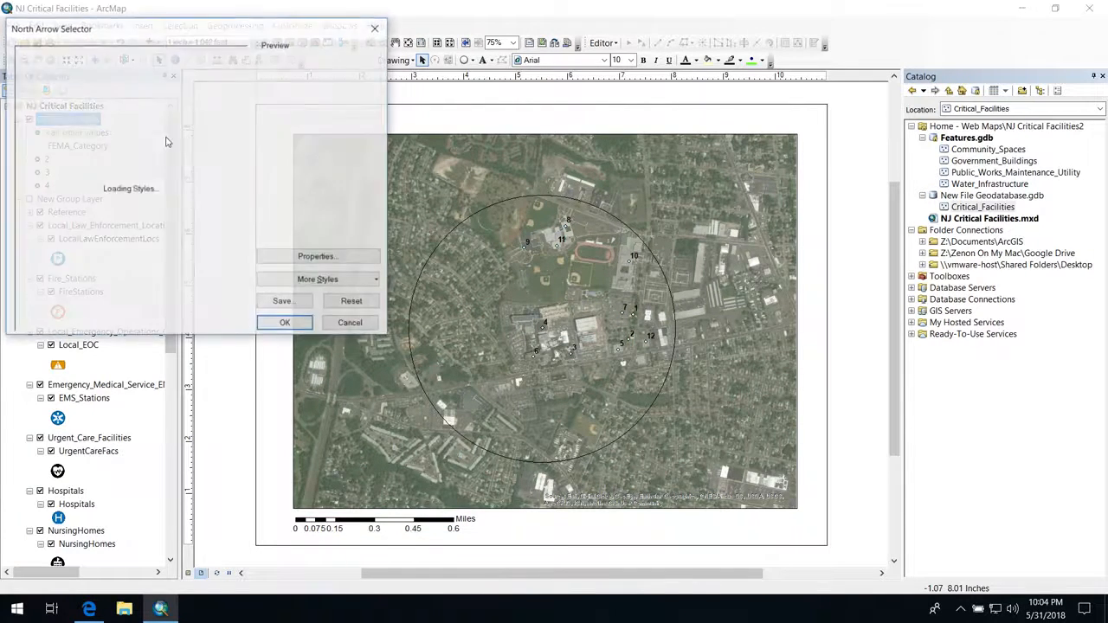
click(149, 127)
click(286, 324)
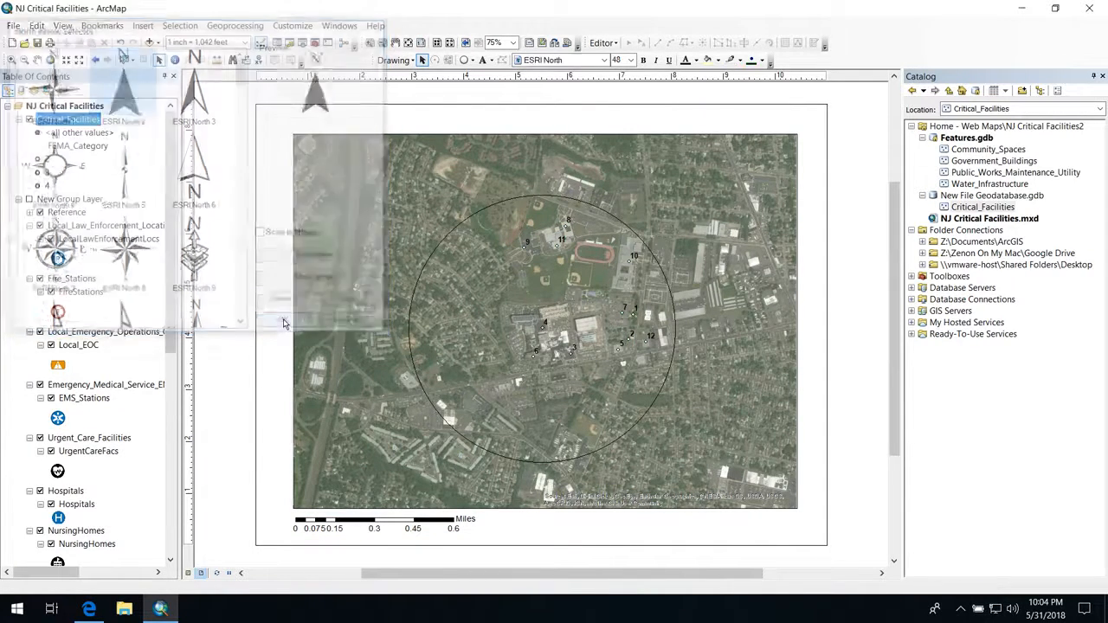
drag(460, 374, 788, 525)
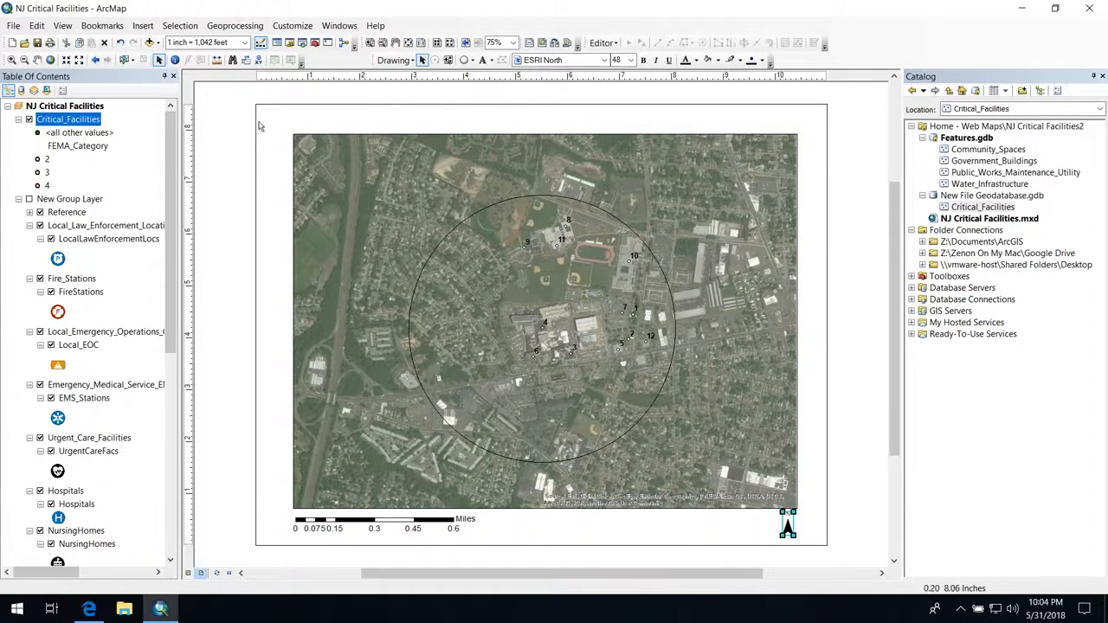
Step: Lower the data frame's top edge and place the text "Neptune Microgrid" just above its upper-left corner
click(423, 164)
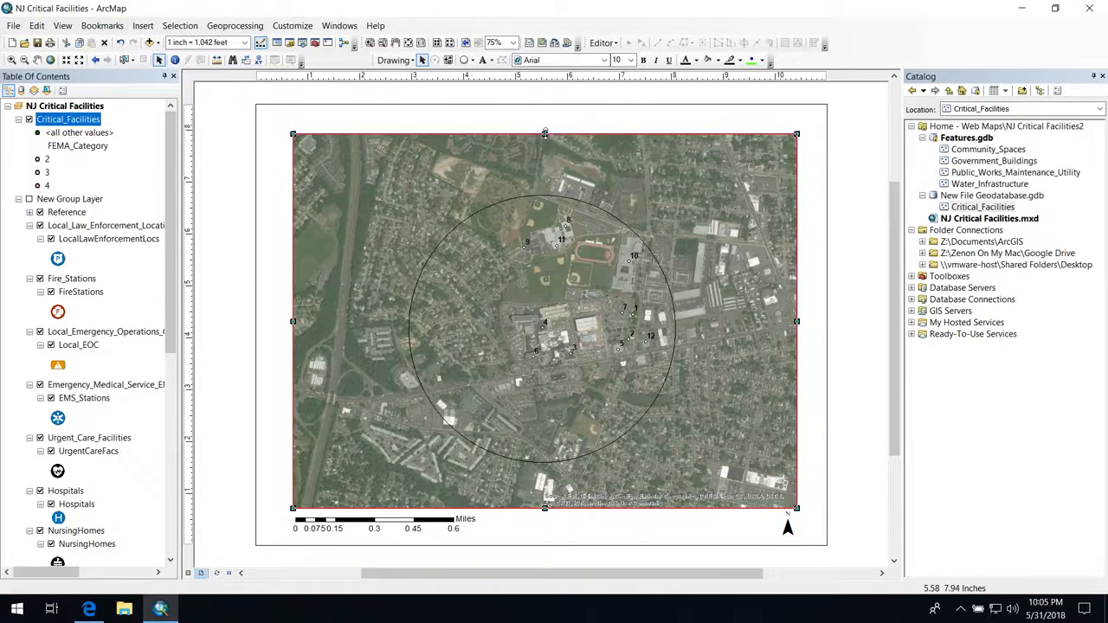
drag(544, 135, 546, 152)
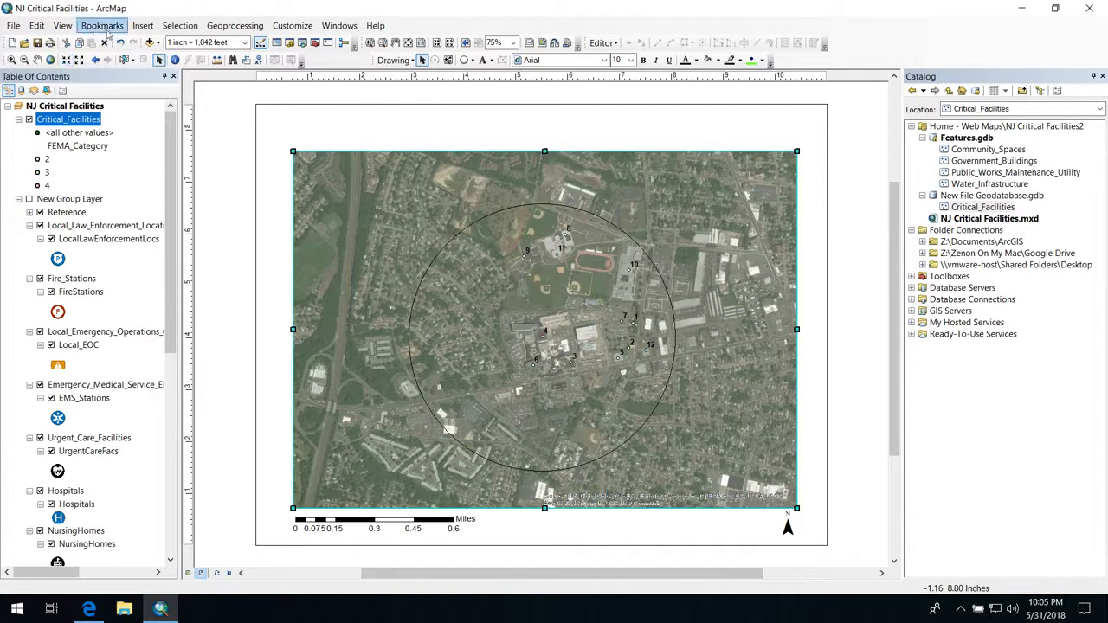
click(485, 62)
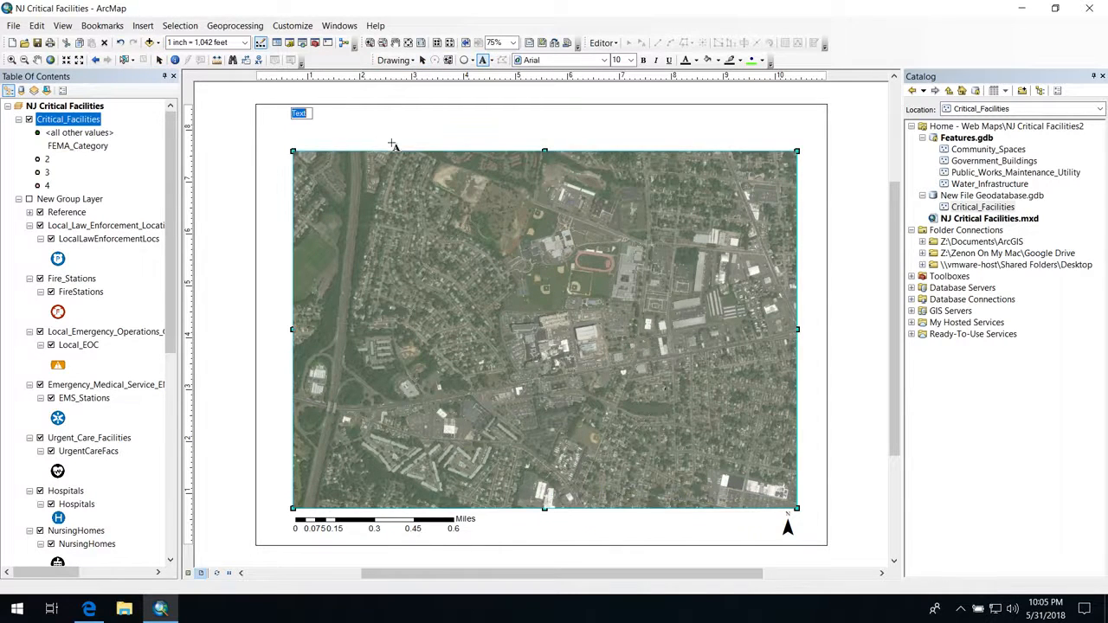
click(299, 112)
key(Return)
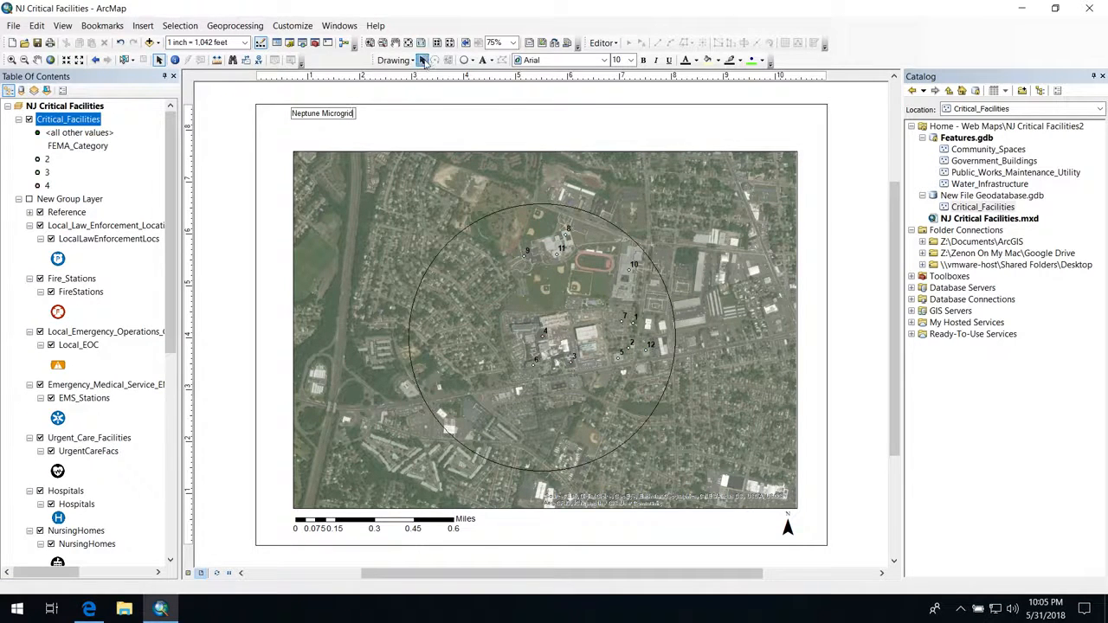
click(327, 85)
click(315, 113)
drag(311, 114, 313, 133)
key(Delete)
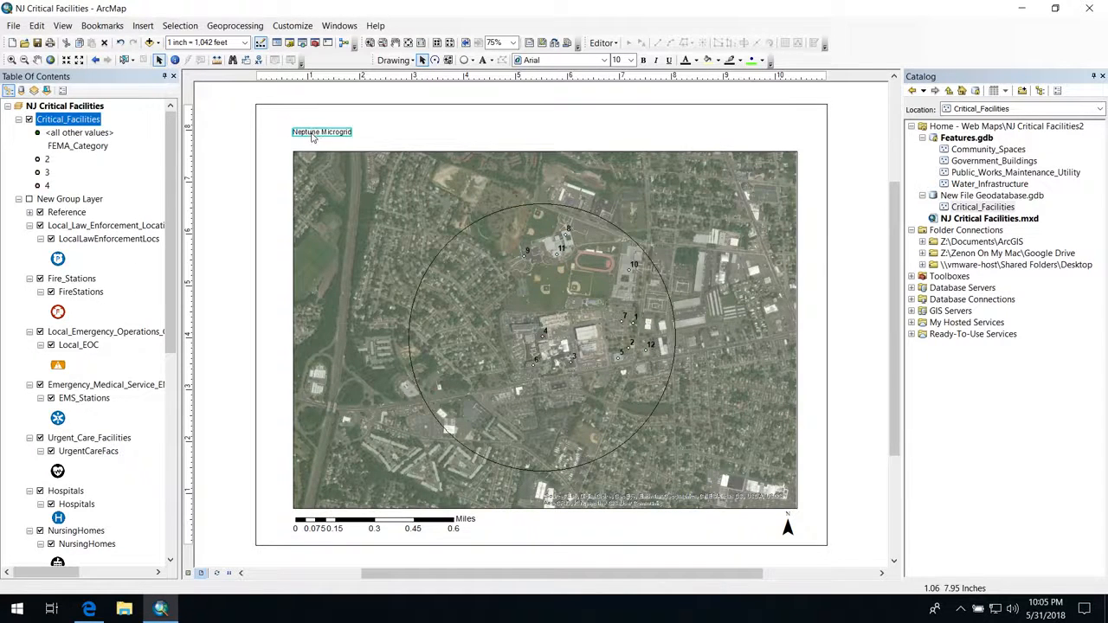
Step: Set the font size of the "Neptune Microgrid" title text to 16
right_click(314, 137)
click(386, 363)
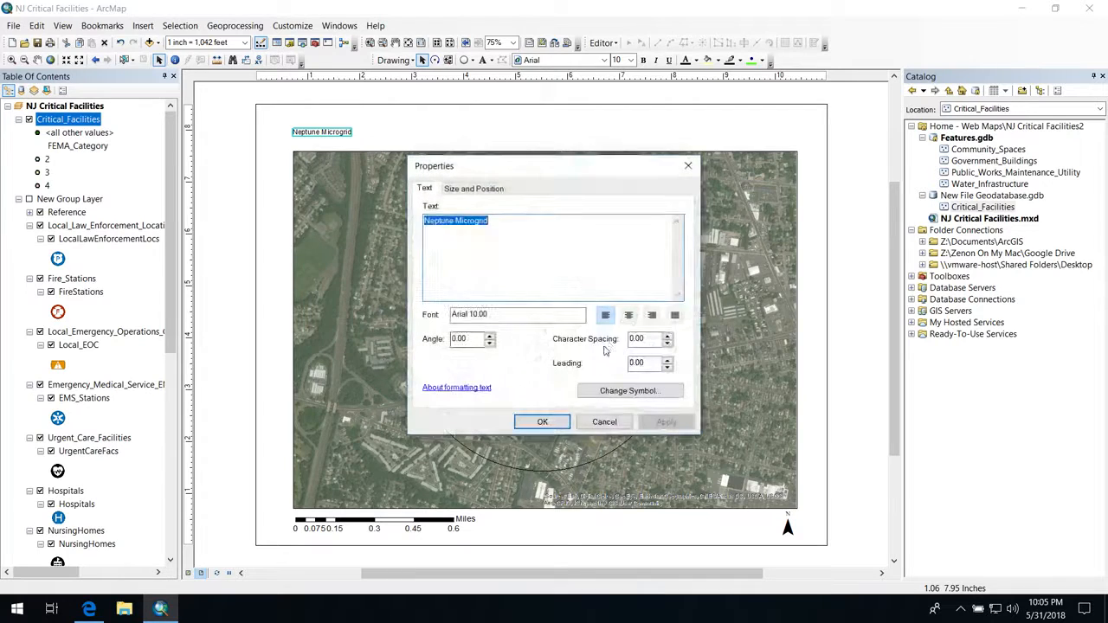
click(618, 391)
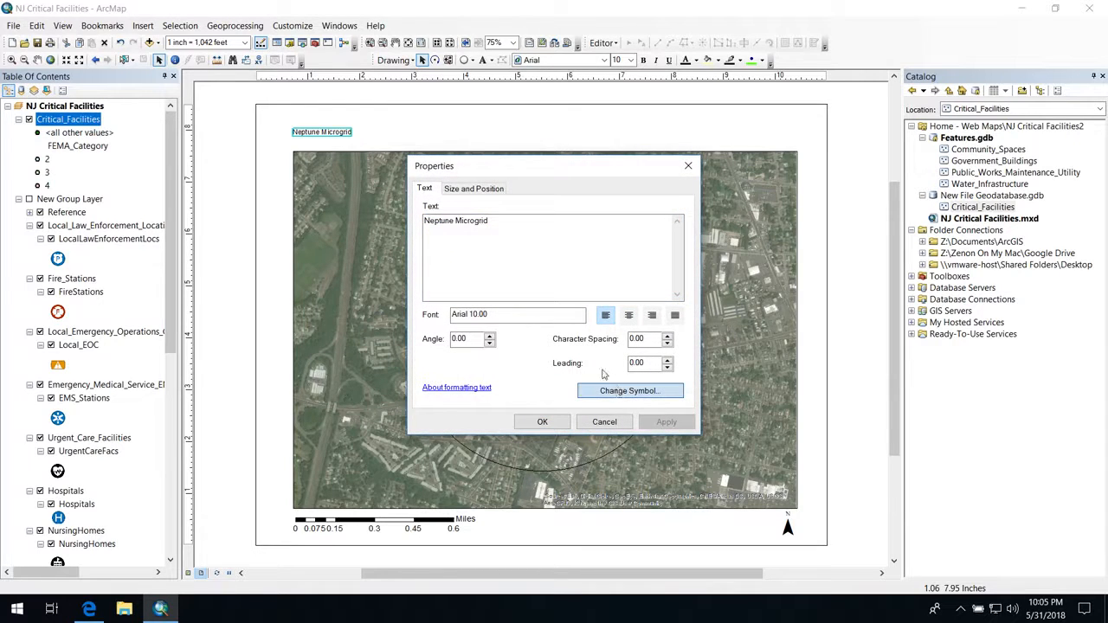
click(629, 391)
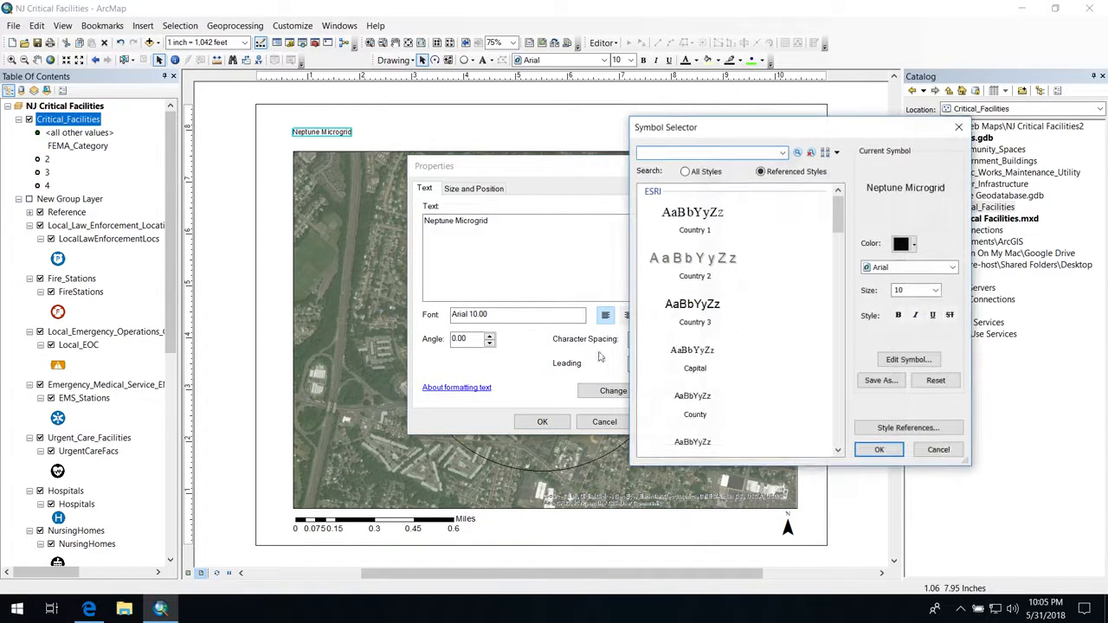
click(935, 292)
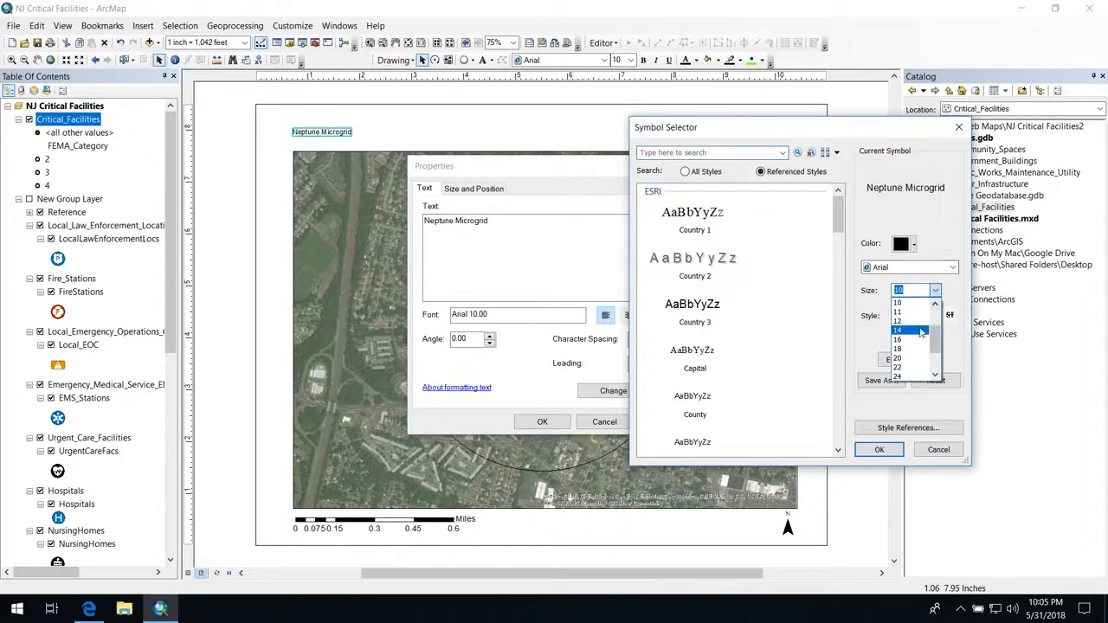
click(902, 340)
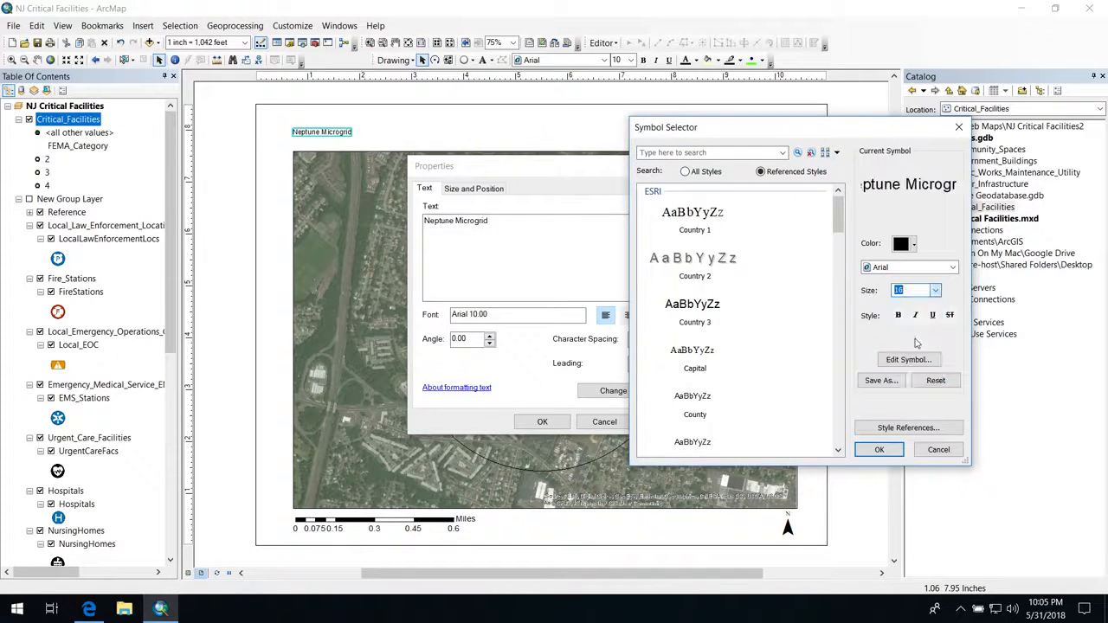
click(878, 449)
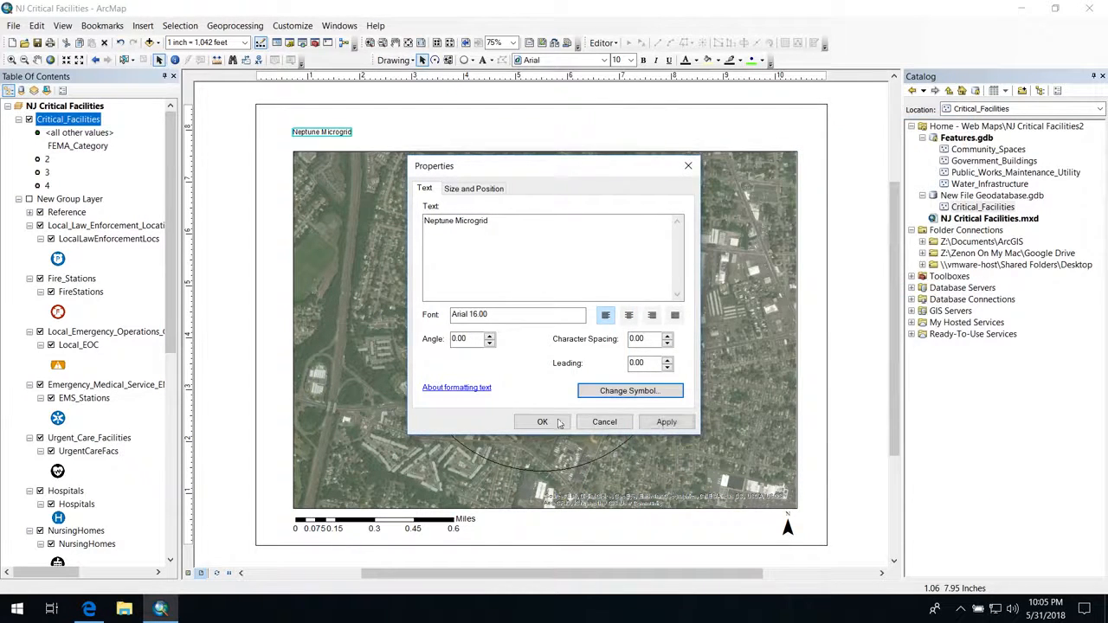
click(559, 422)
key(Delete)
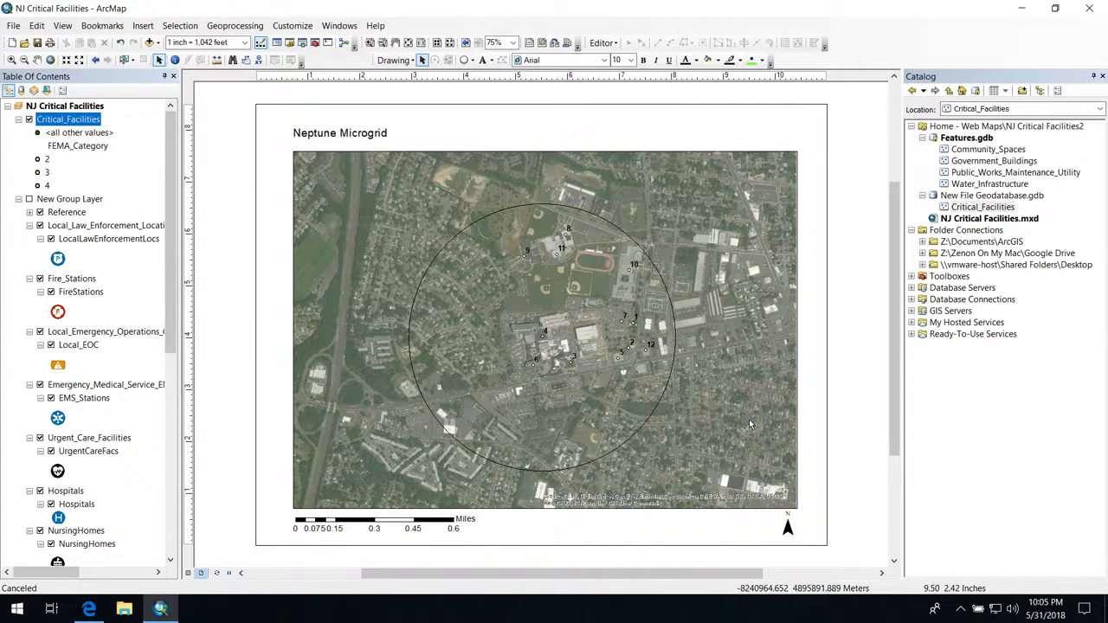
Step: Show the overview of open desktops to switch away from the ArcMap virtual machine
key(ctrl+Up)
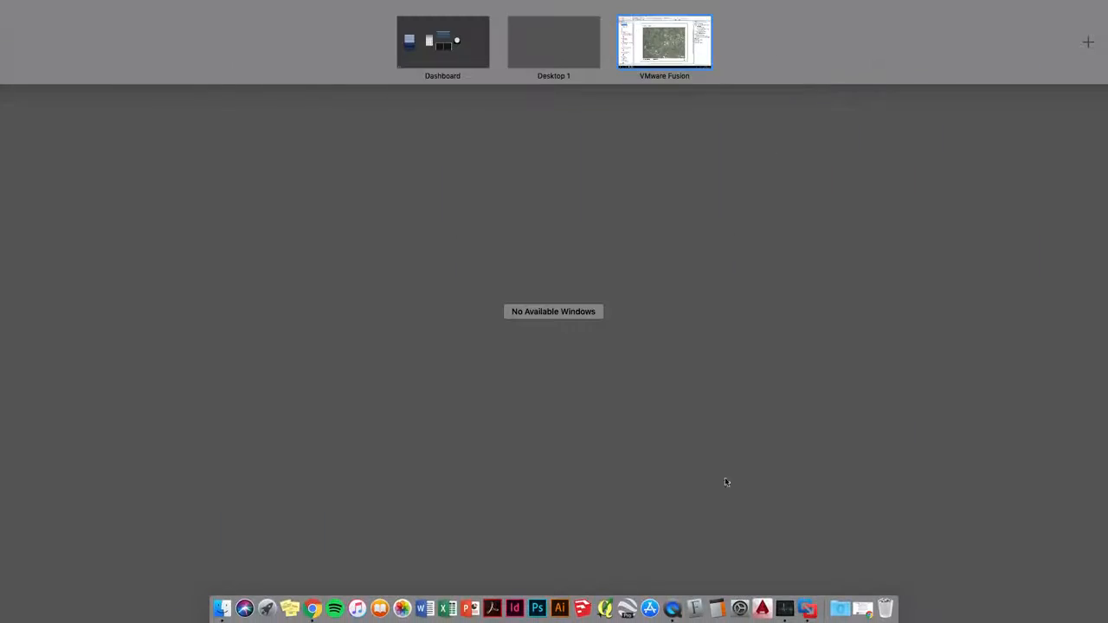